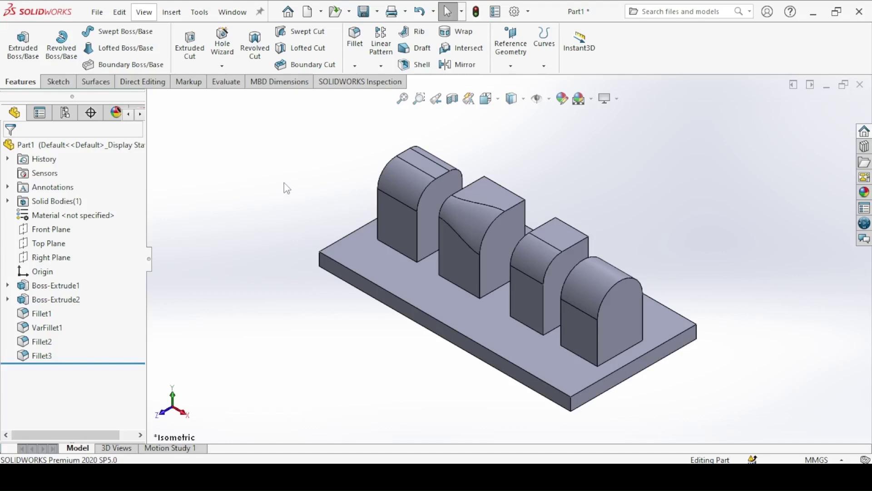
- Inspect the rounded faces of the four blocks one after another to identify the fillet feature behind each
left_click(394, 183)
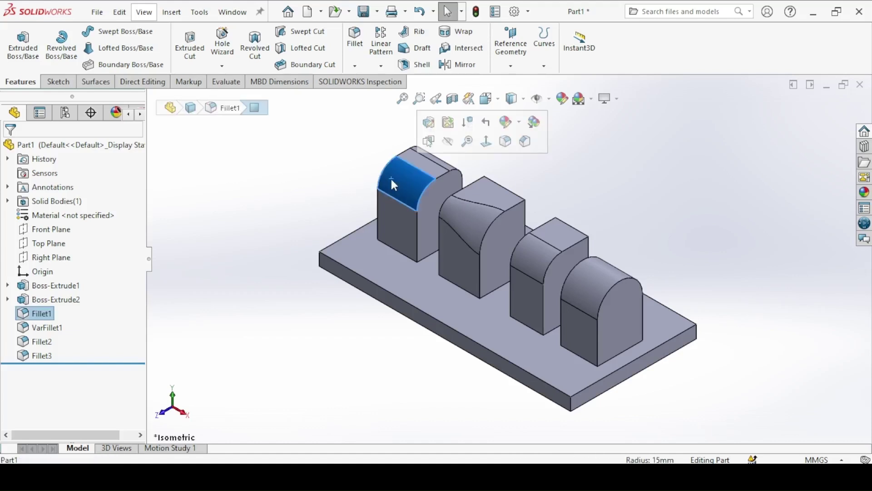
left_click(470, 212)
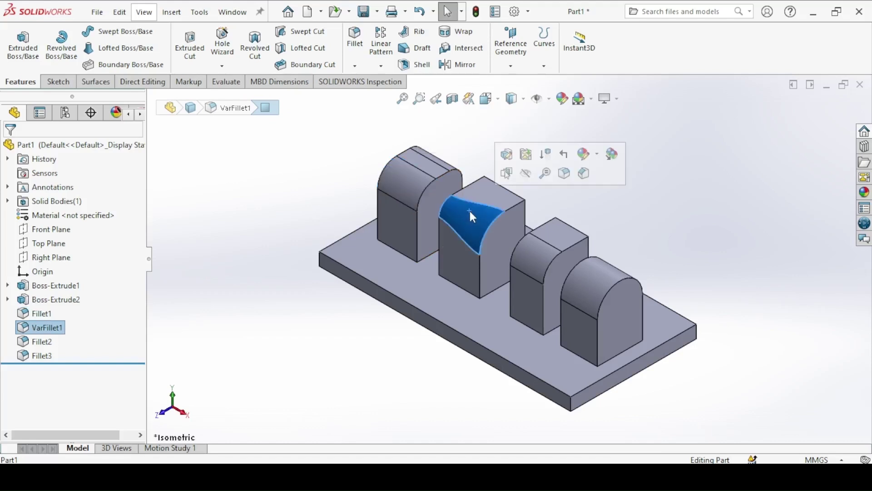
left_click(540, 253)
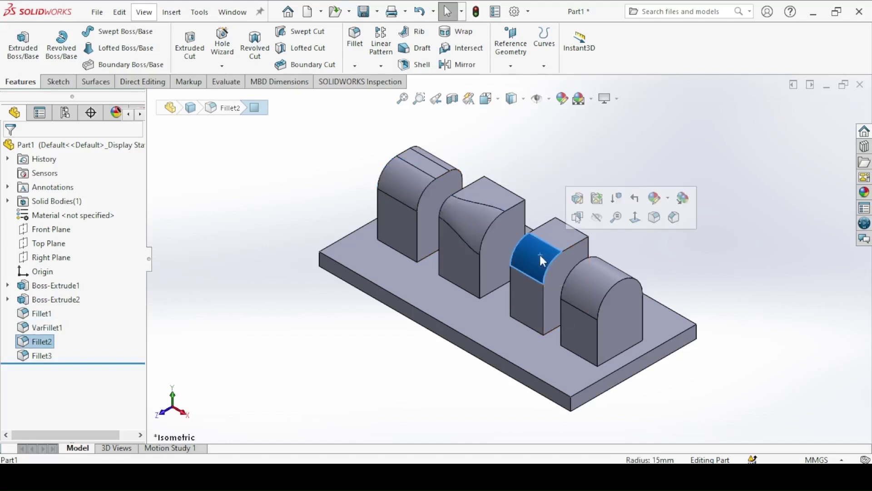
left_click(588, 294)
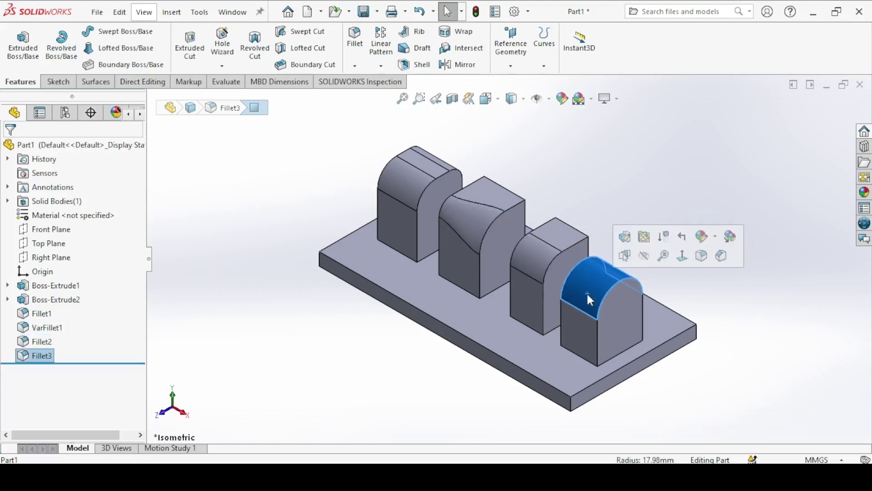
left_click(280, 177)
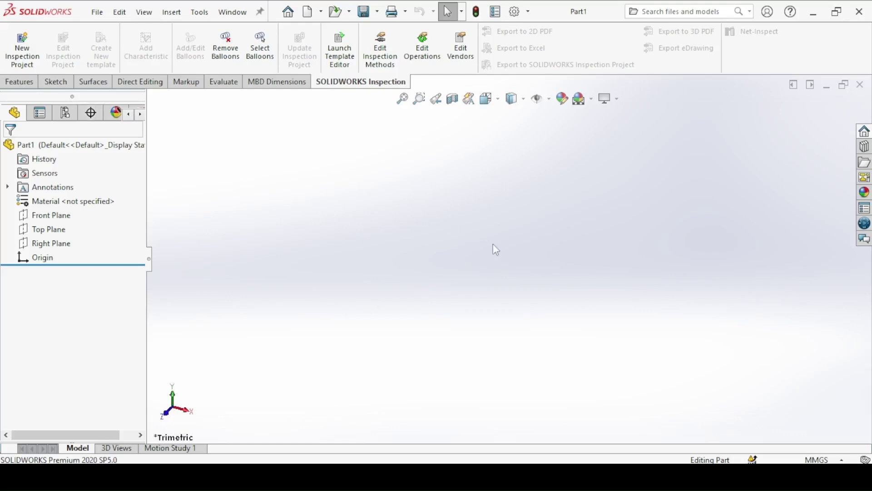
- Start an Extruded Boss/Base on the Top Plane and sketch a center rectangle about 268 by 131 mm at the origin
left_click(27, 85)
left_click(23, 46)
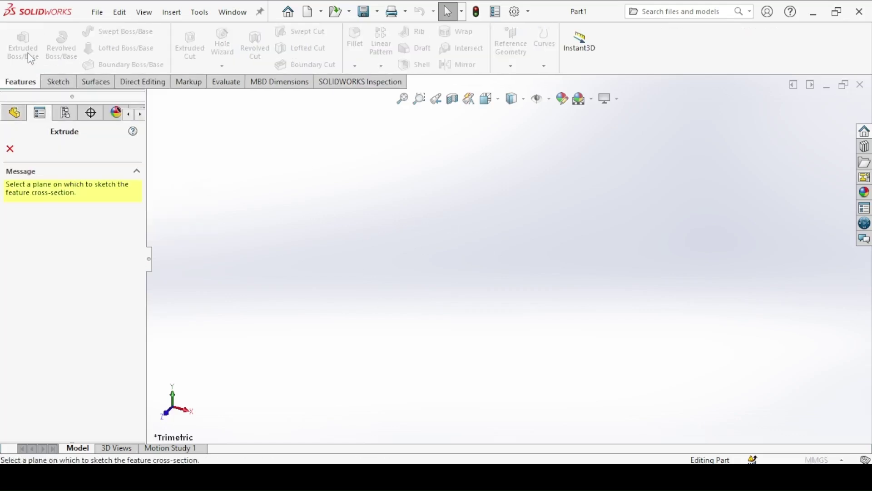
left_click(396, 304)
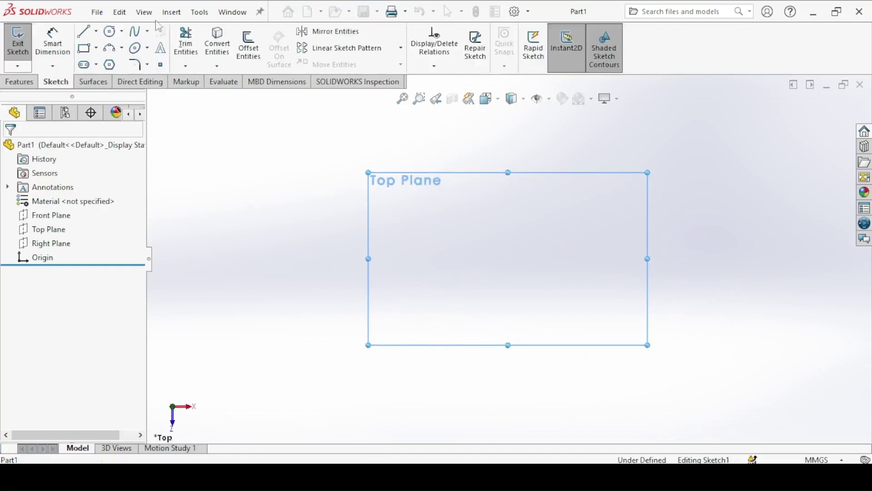
left_click(91, 49)
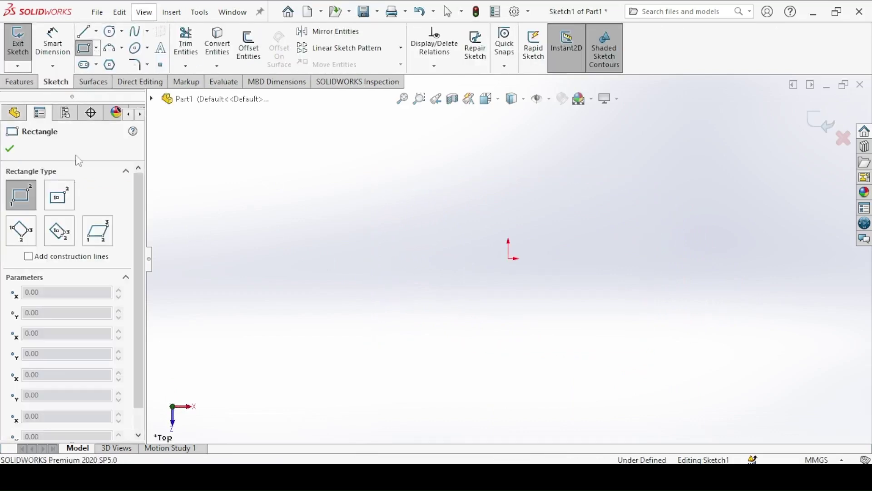
left_click(65, 198)
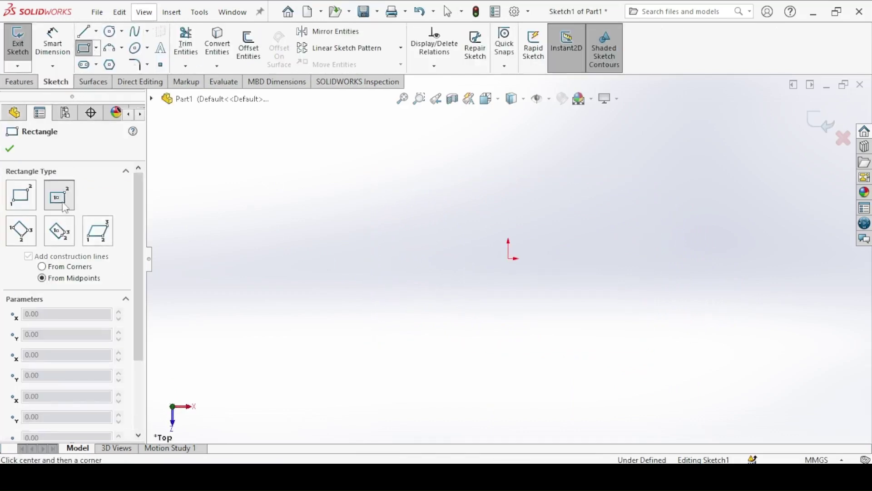
left_click(509, 258)
left_click(298, 156)
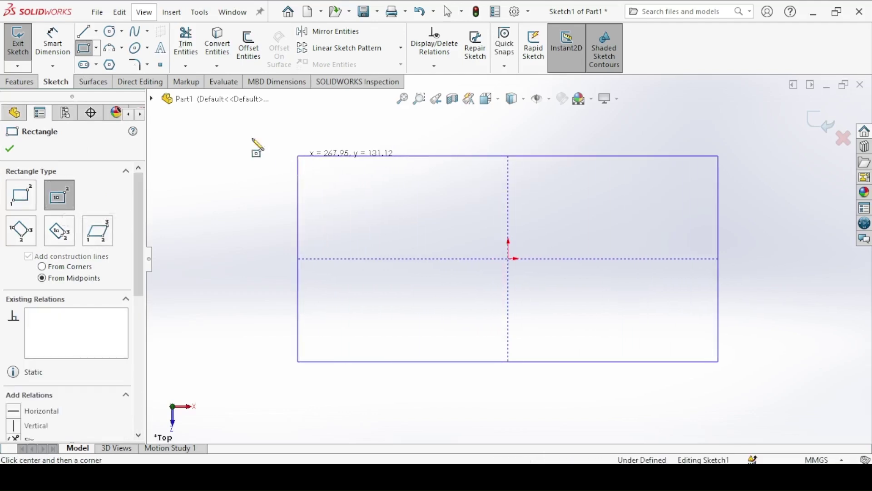
- Dimension the rectangle to 200 mm long and 100 mm wide
left_click(65, 55)
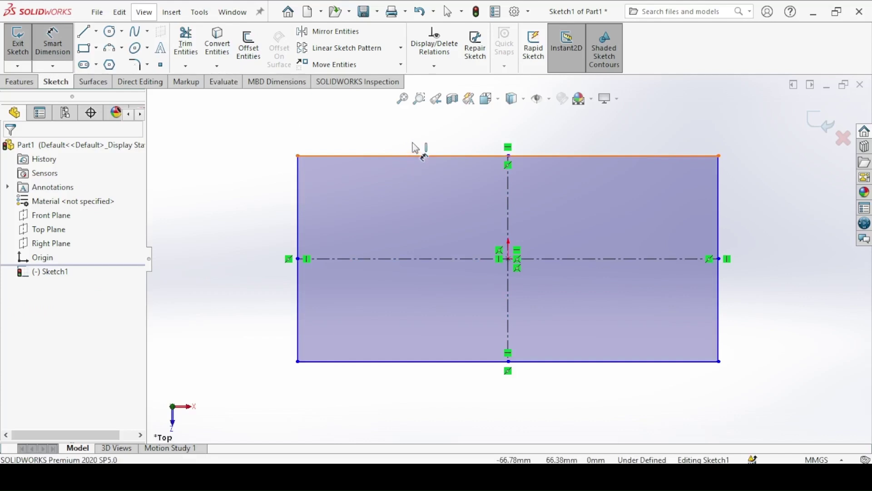
left_click(411, 156)
left_click(424, 142)
type("200")
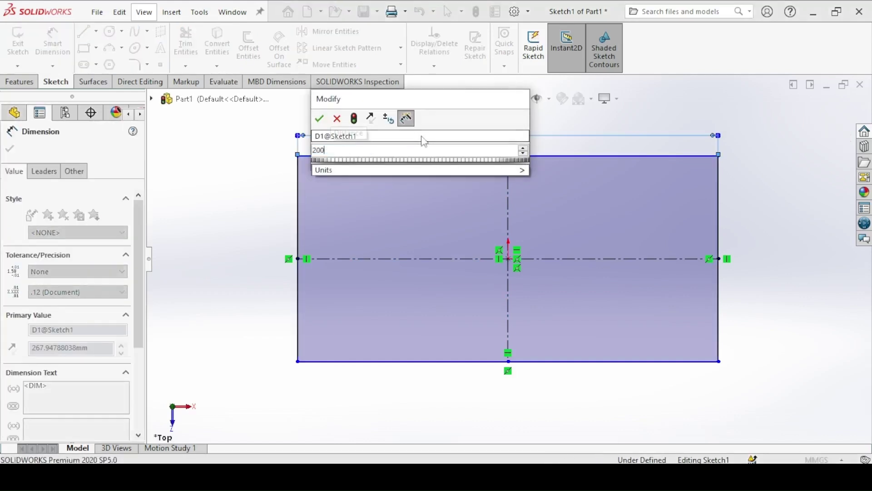
key("Return")
left_click(297, 195)
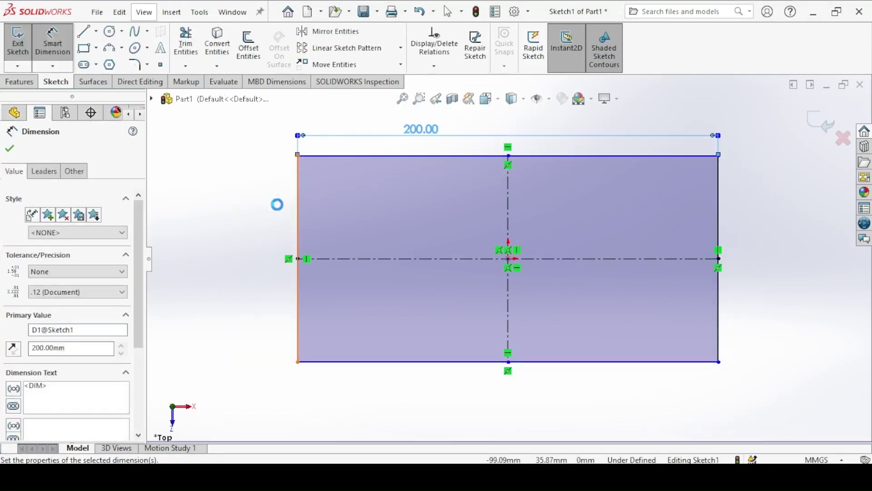
left_click(244, 236)
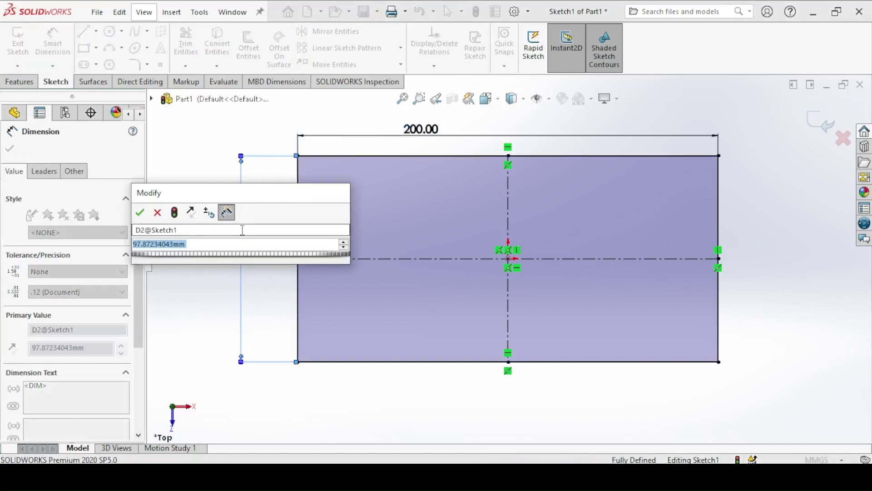
type("100")
key("Return")
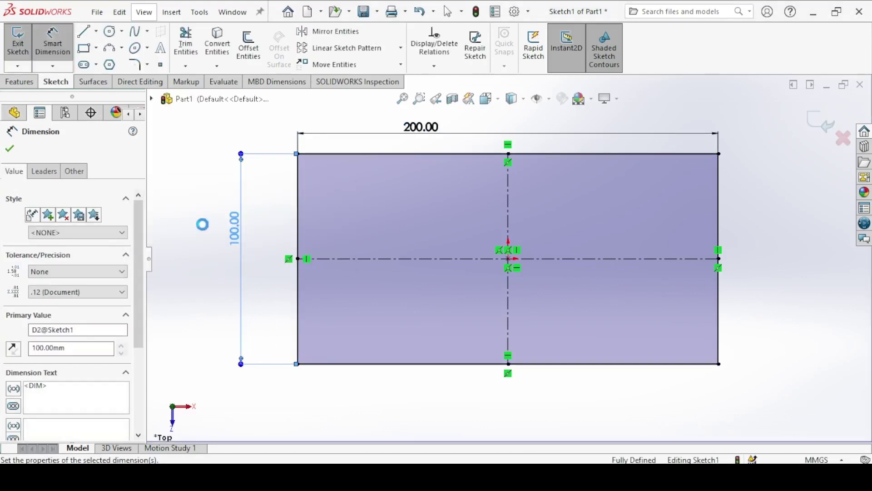
- Finish the sketch and extrude the rectangle 10 mm blind to form the base plate
left_click(10, 148)
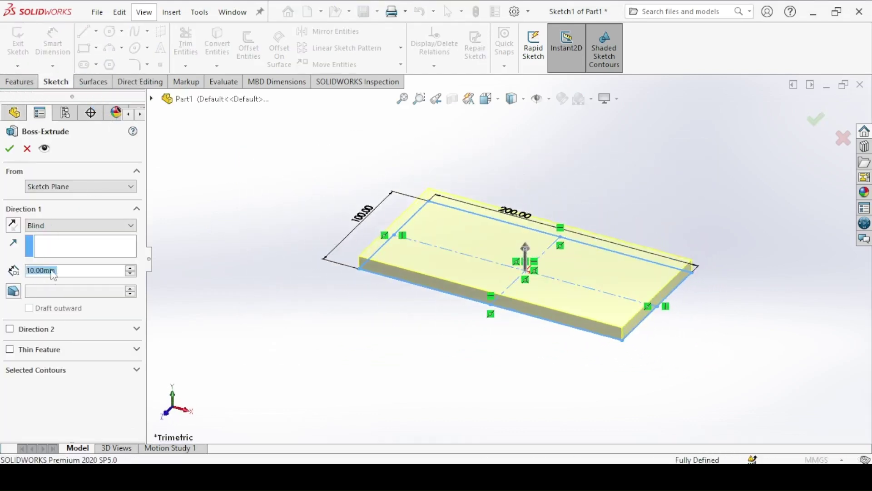
left_click(10, 148)
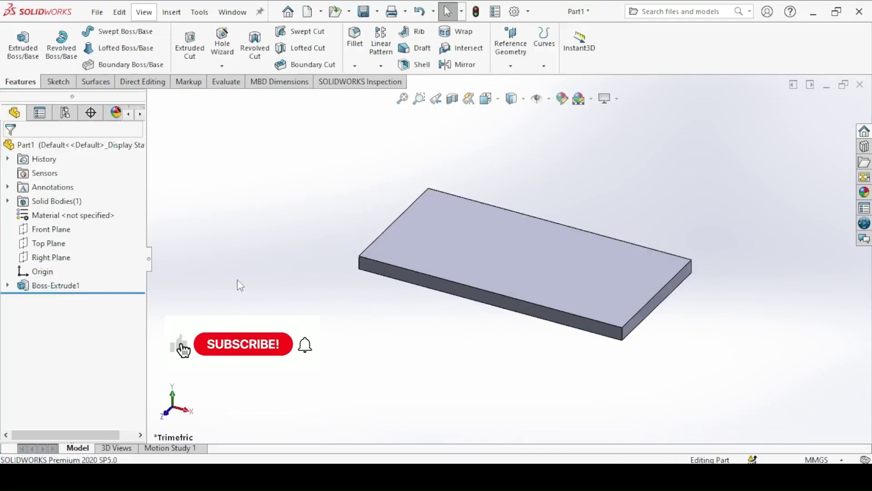
- Start a boss extrude on the plate's top face and sketch two separate corner rectangles of equal height in its left half
key("ctrl+7")
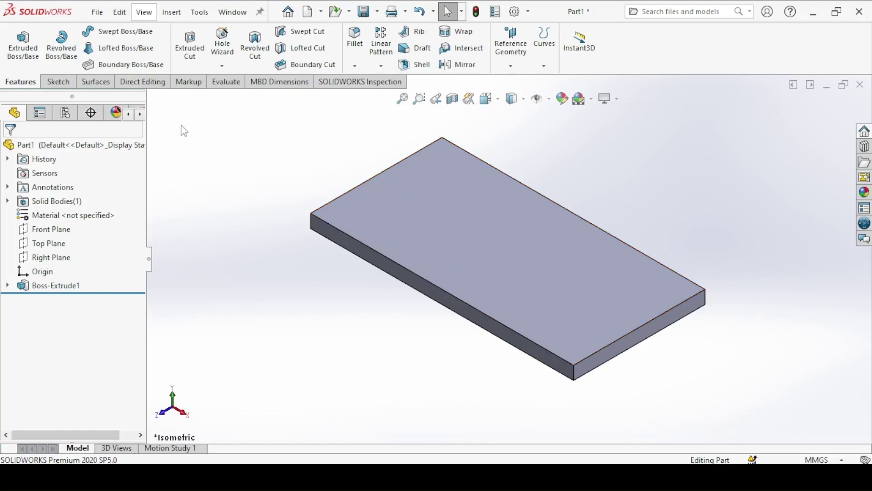
left_click(23, 44)
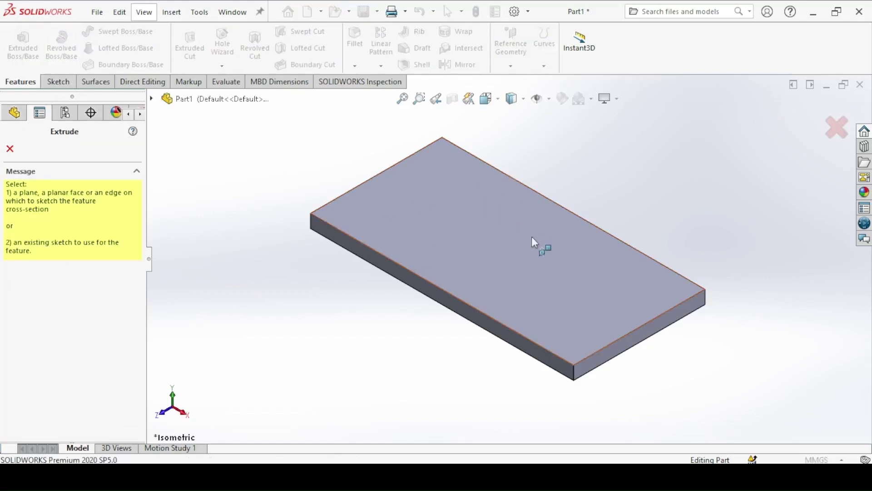
left_click(517, 244)
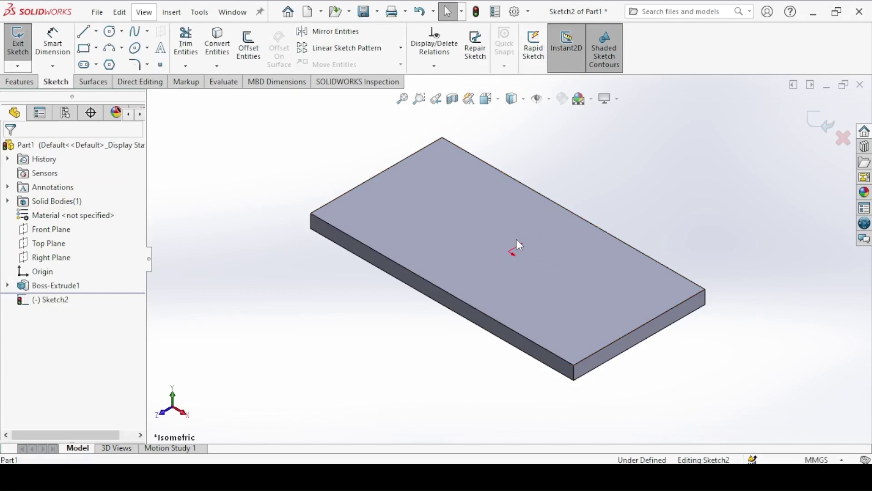
left_click(84, 54)
left_click(340, 225)
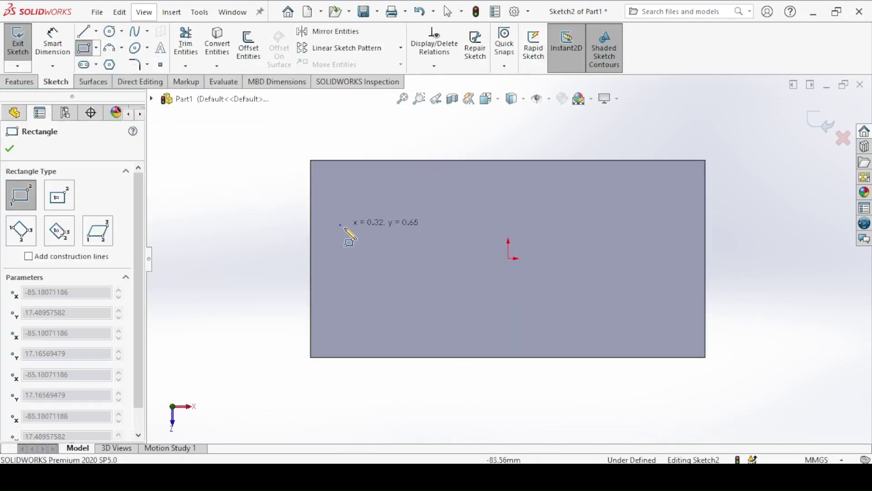
left_click(402, 295)
left_click(436, 225)
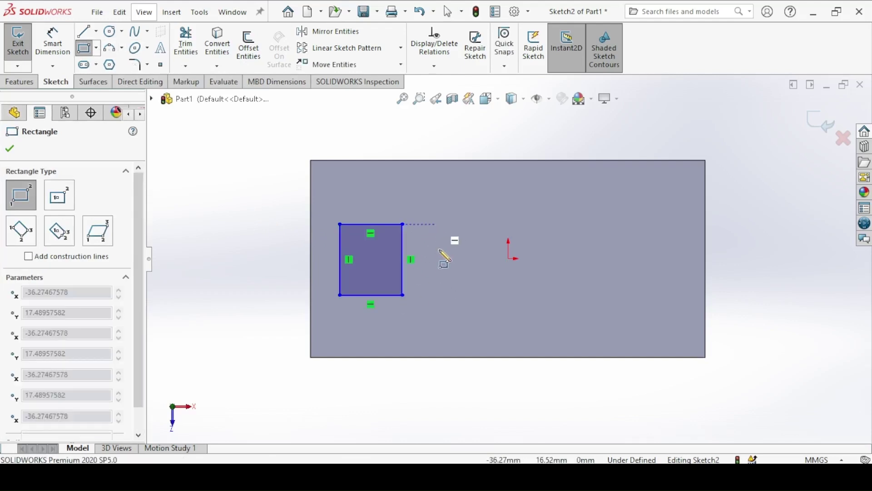
left_click(501, 295)
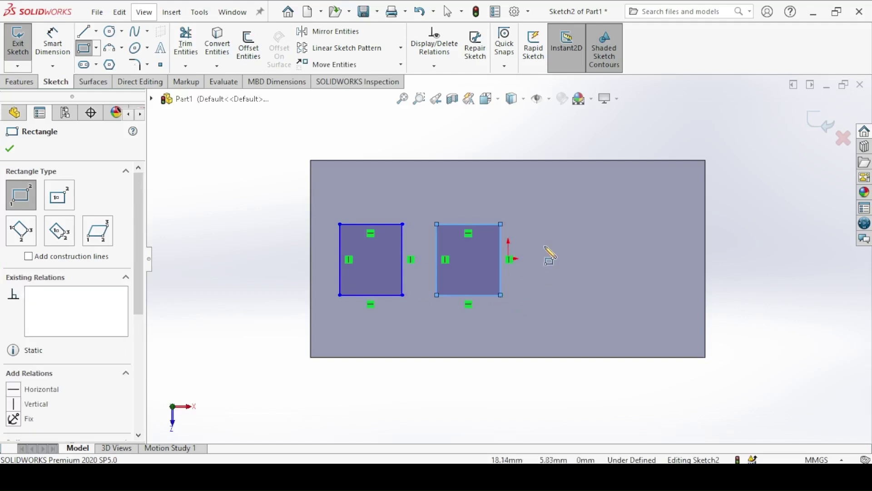
- Sketch two more corner rectangles in the plate's right half, aligned with the first two, the outermost about 29 by 36 mm
left_click(549, 224)
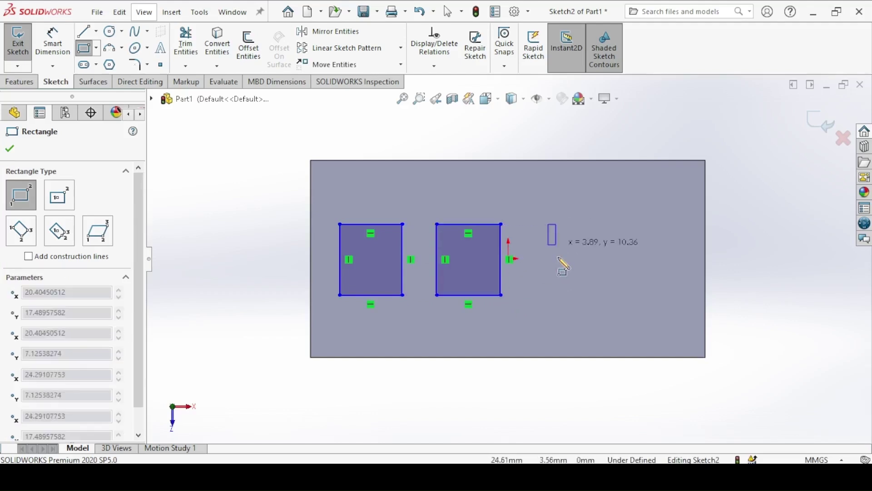
left_click(601, 296)
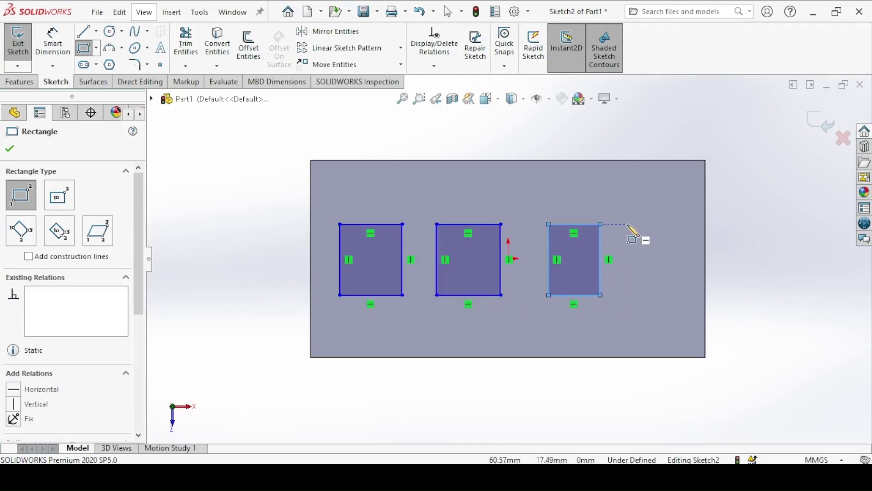
left_click(629, 224)
left_click(686, 296)
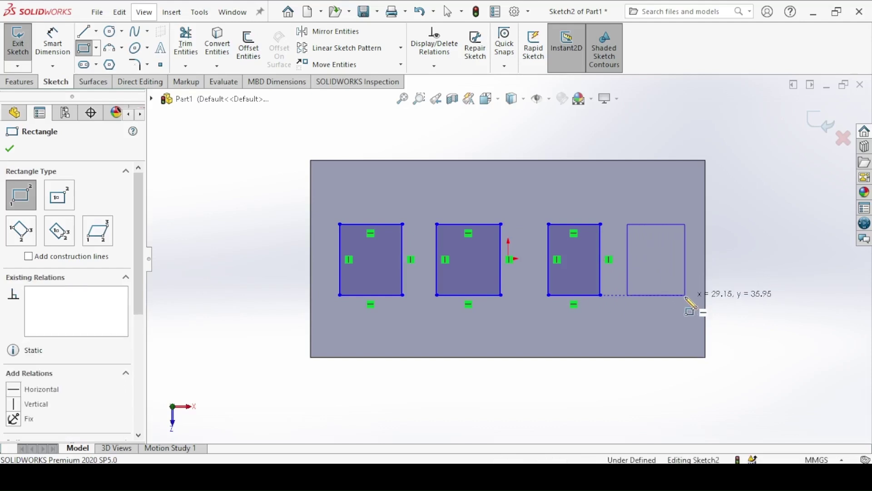
key("Escape")
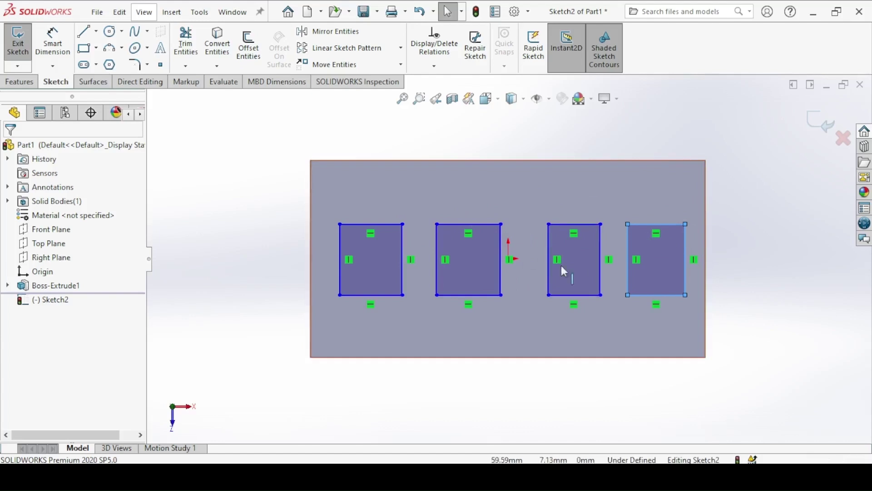
- Extrude the four rectangles 50 mm blind as blocks merged with the base plate
left_click(19, 44)
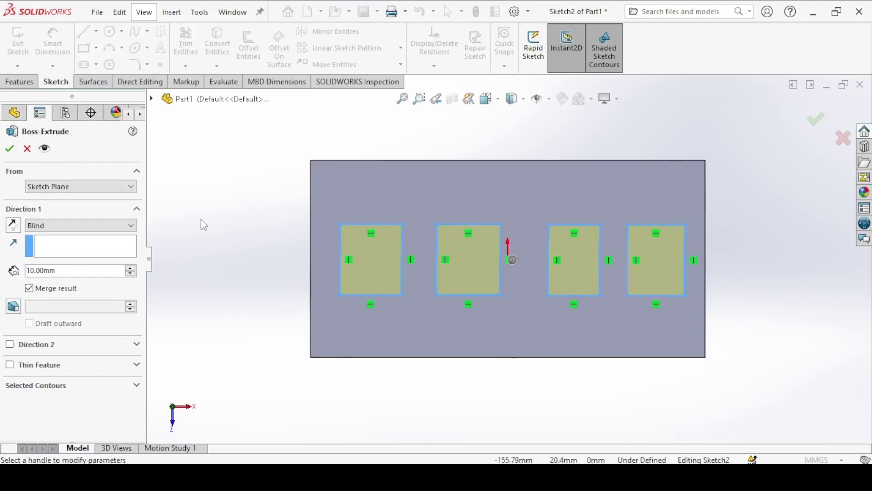
key("ctrl+7")
left_click(45, 270)
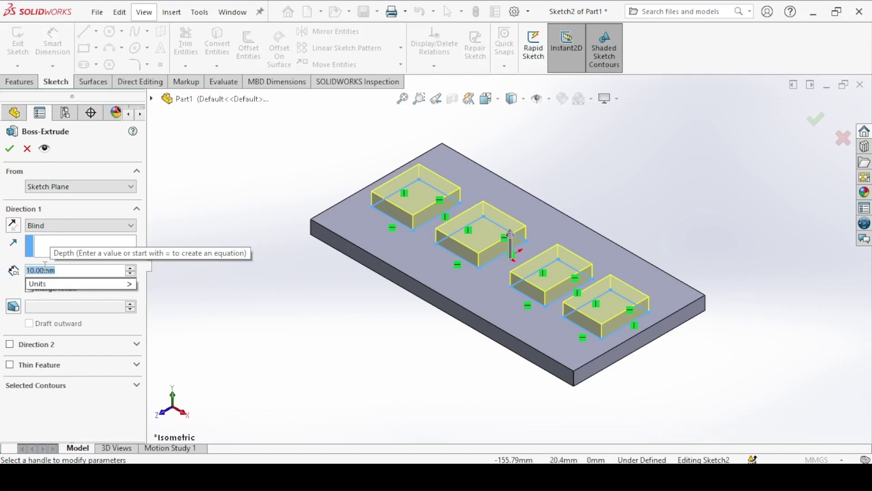
type("50")
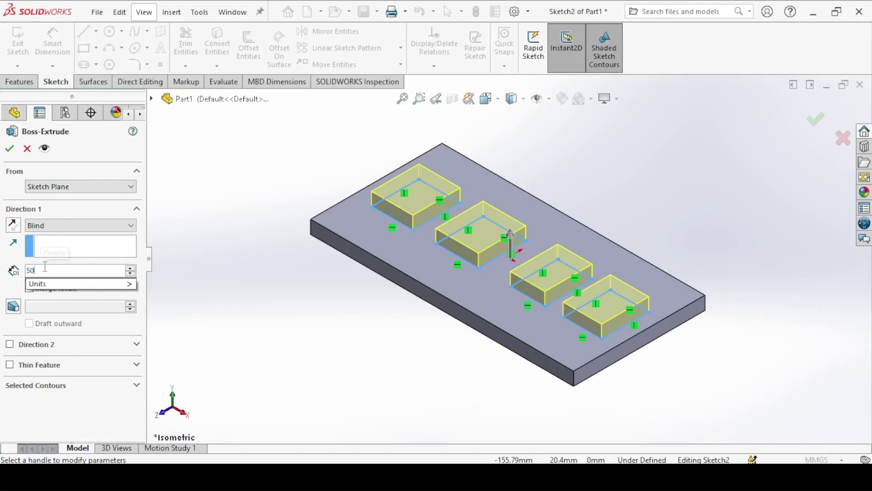
key("Return")
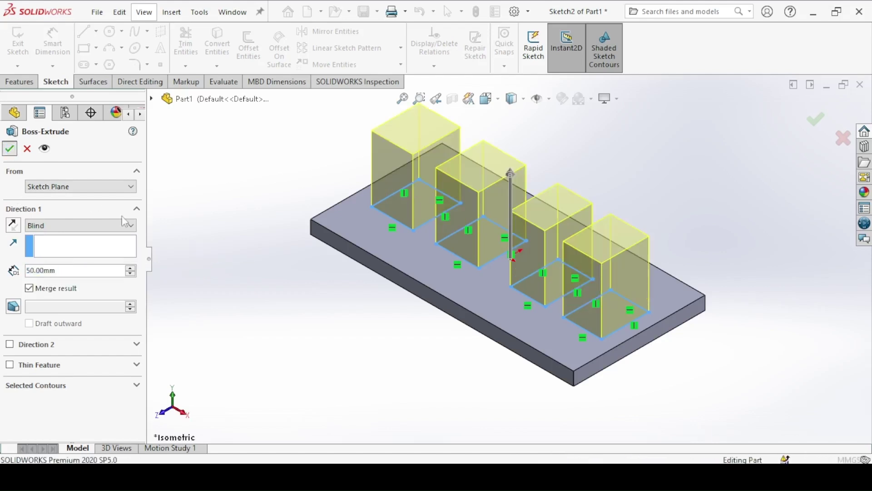
left_click(10, 149)
- Start a constant size fillet on the first block's front top edge, trying a 20 mm radius and setting it to 15 mm
key("f")
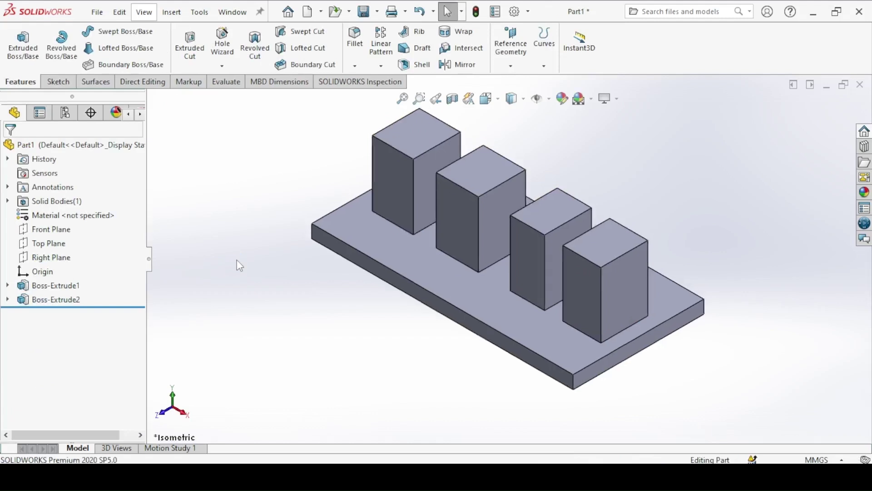
middle_click_drag(358, 170, 394, 186, "ctrl")
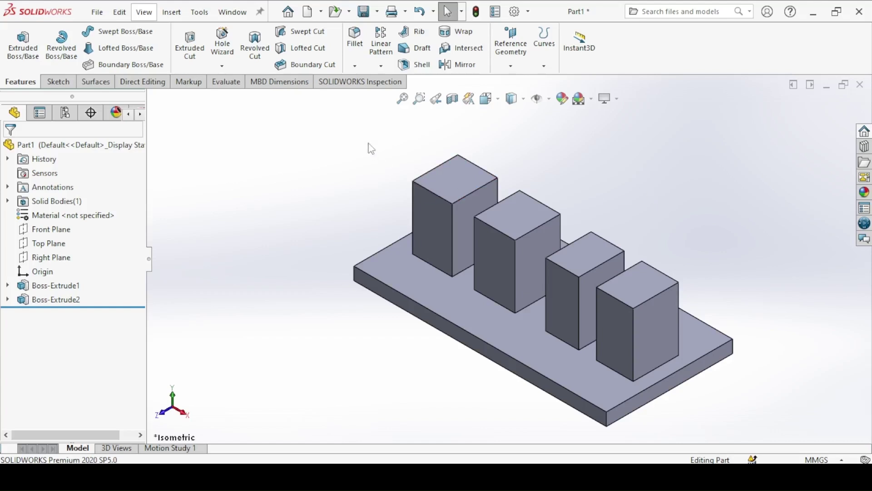
left_click(361, 49)
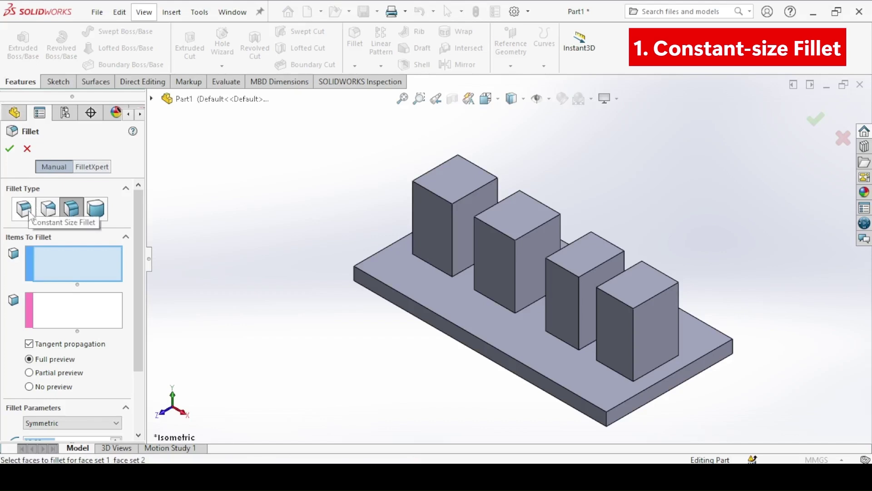
left_click(24, 213)
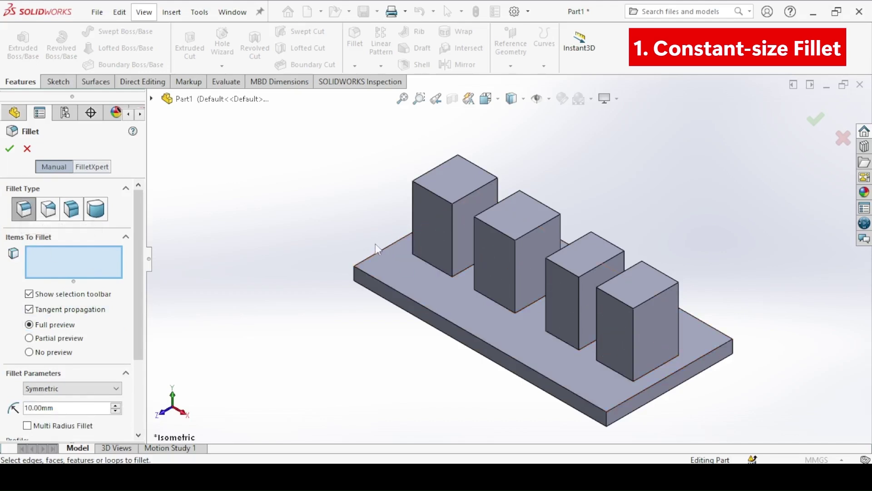
left_click(435, 199)
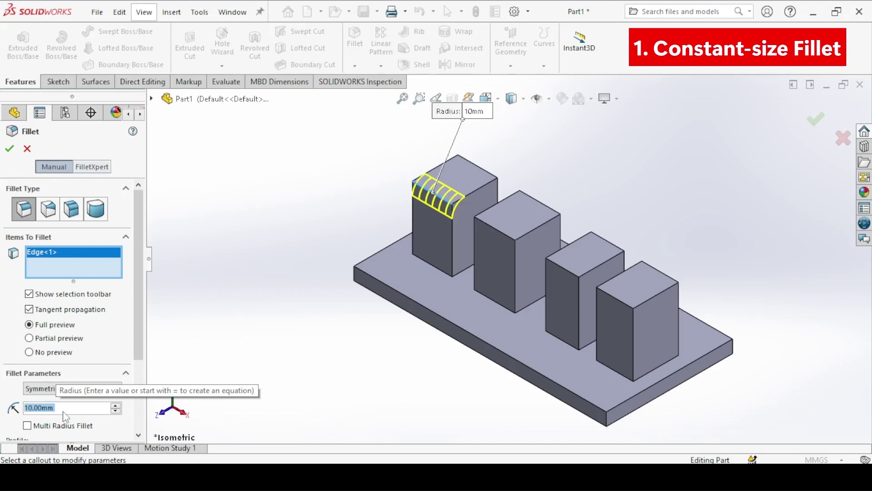
type("20")
key("Return")
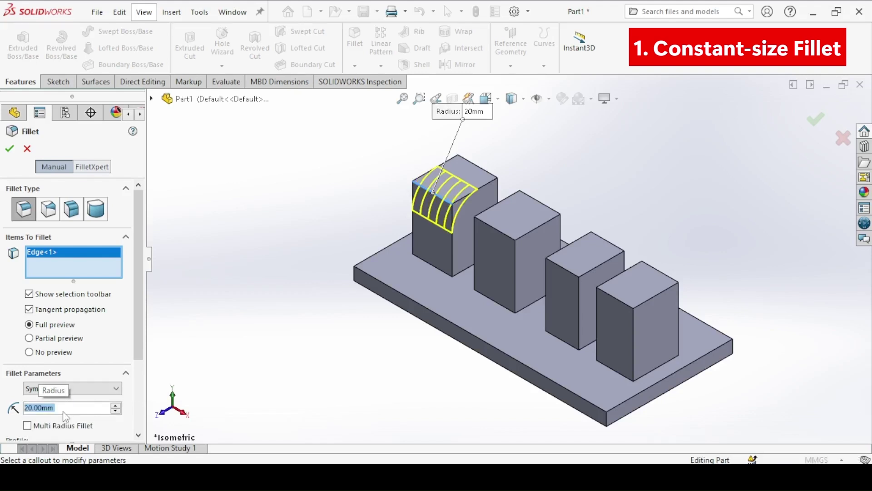
type("15")
key("Return")
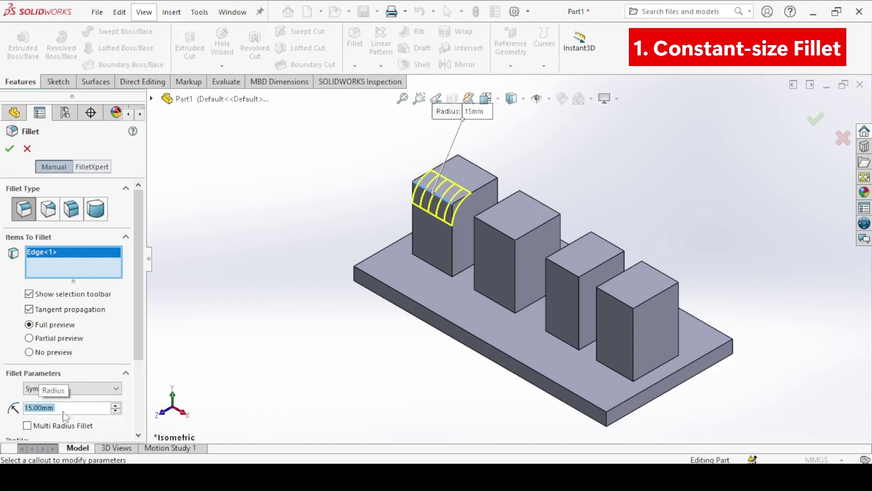
- Add the matching front top edges of the other three blocks to the constant size fillet
scroll(129, 317, "down", 3)
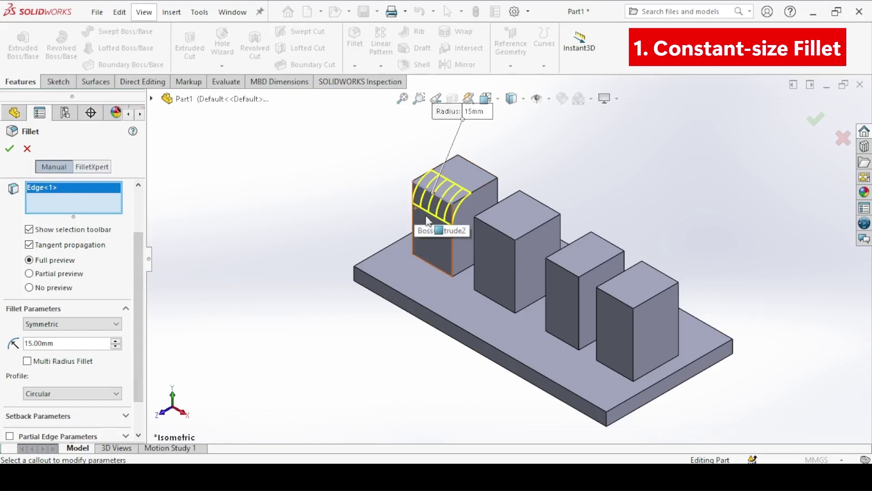
left_click(504, 238)
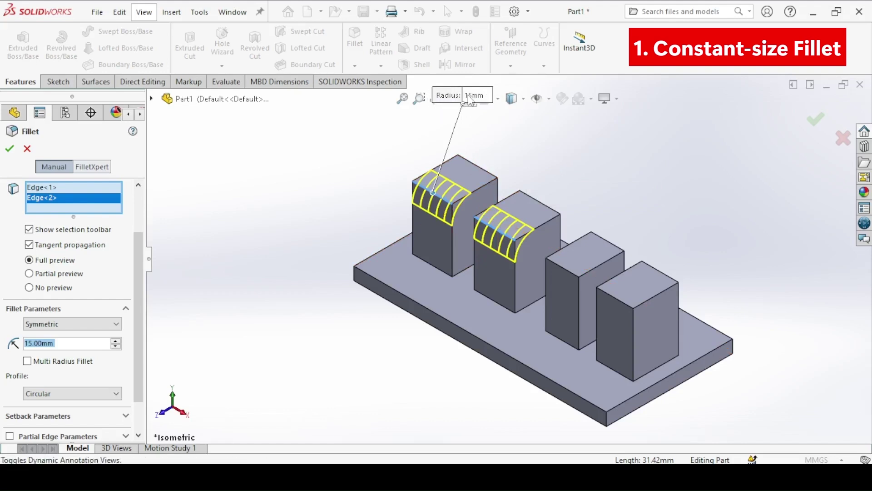
left_click(564, 268)
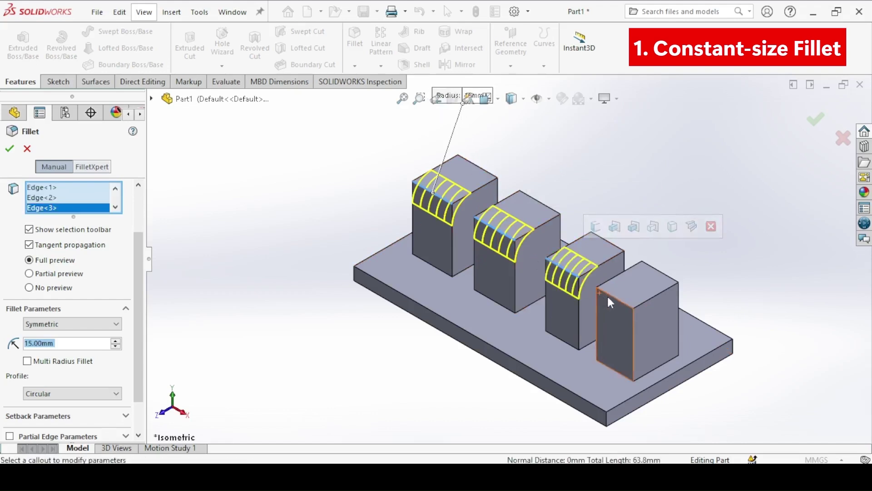
left_click(610, 301)
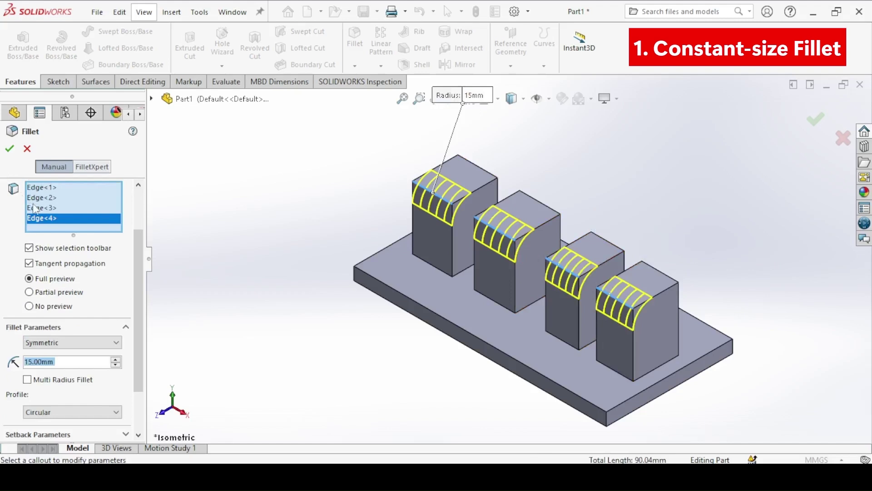
- Remove the other three blocks' edges from the fillet selection, keeping only the first block's edge
left_click(40, 218)
key("Delete")
left_click(41, 208)
key("Delete")
left_click(39, 200)
key("Delete")
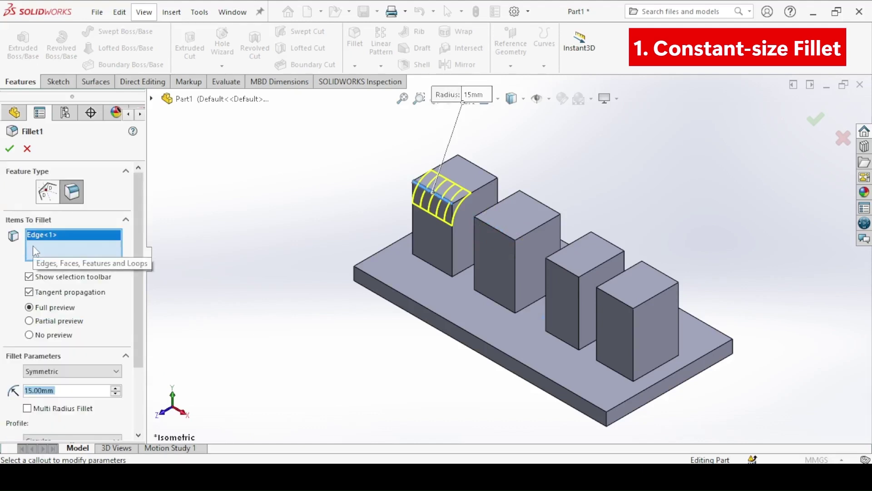
- Enable multi radius fillet, add the first block's opposite top edge with a 10 mm radius, and finish the fillet
left_click(27, 408)
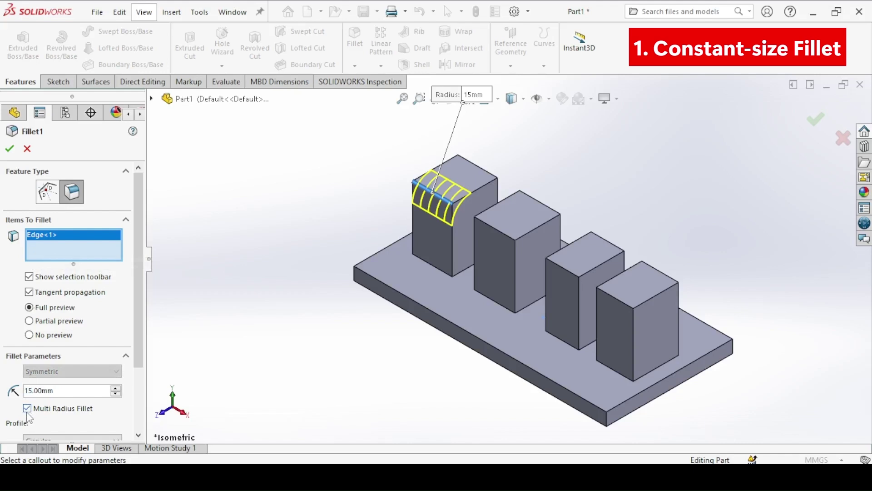
left_click(486, 174)
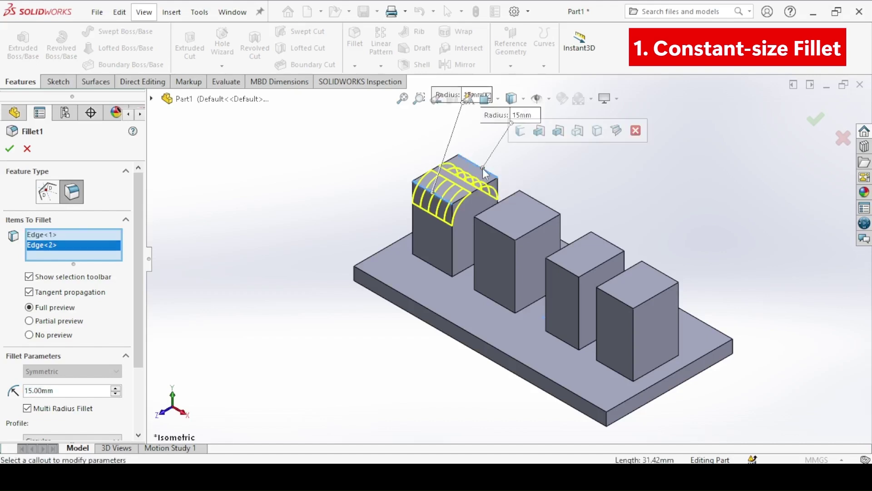
left_click(521, 116)
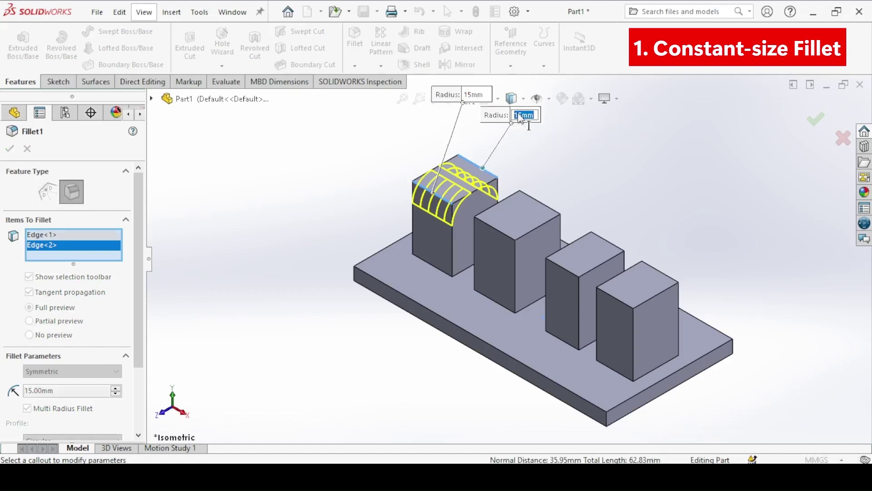
type("10")
key("Return")
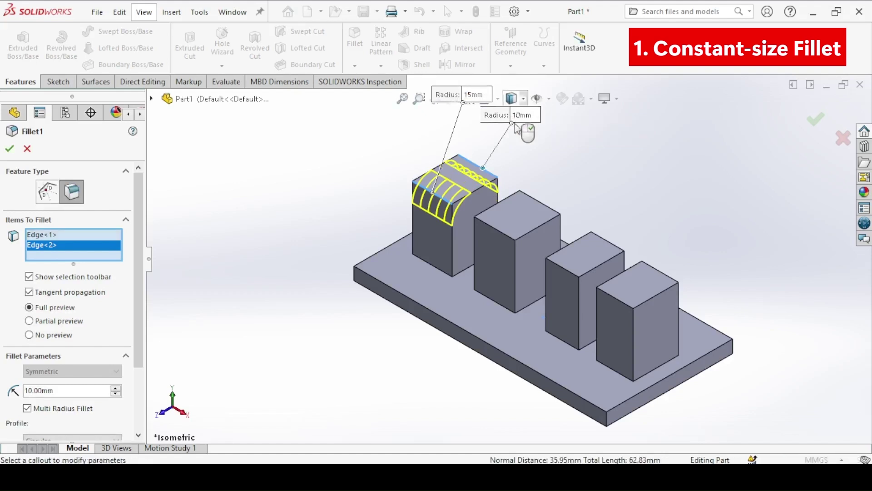
left_click(9, 148)
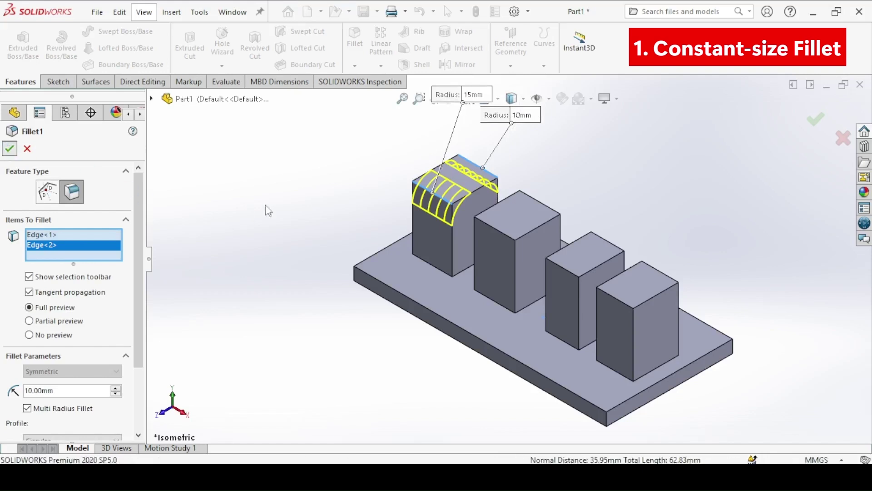
middle_click_drag(274, 186, 580, 284)
key("Escape")
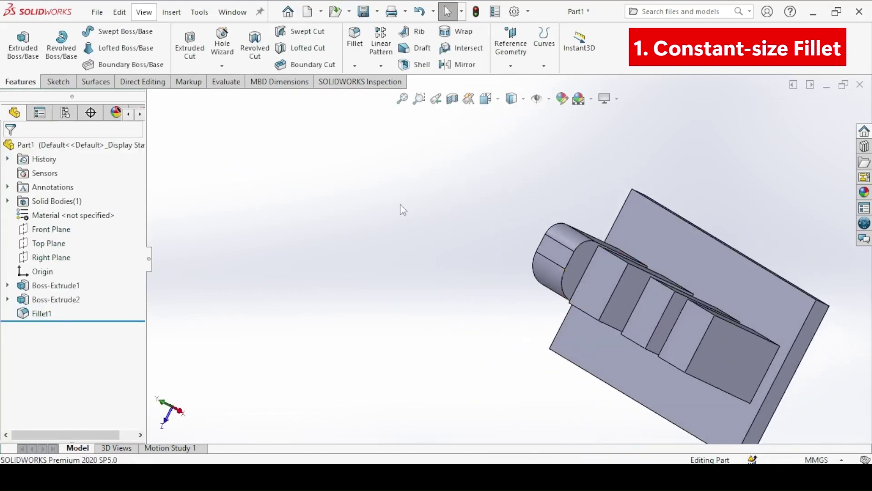
key("ctrl+7")
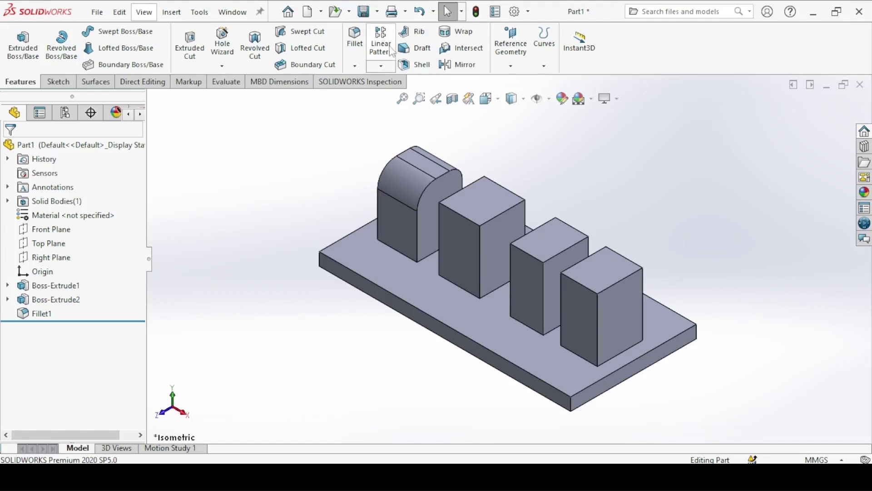
- Start a variable size fillet on the front top edge of the second block
left_click(355, 51)
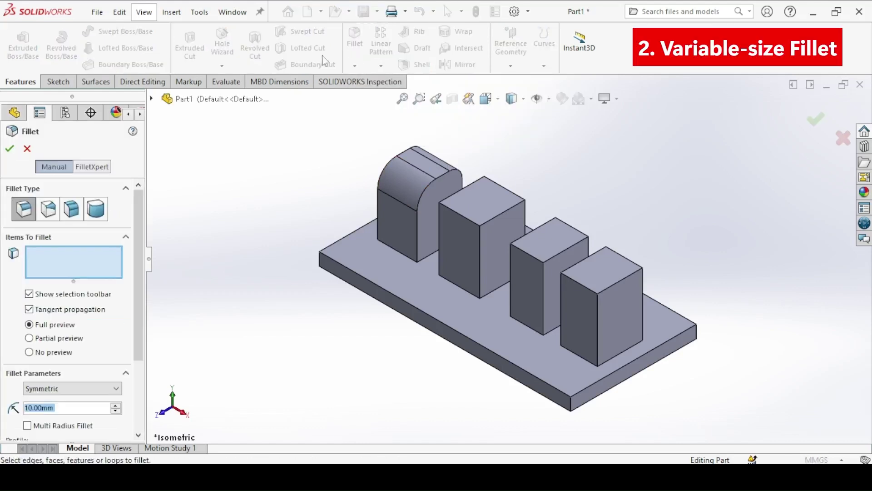
left_click(48, 209)
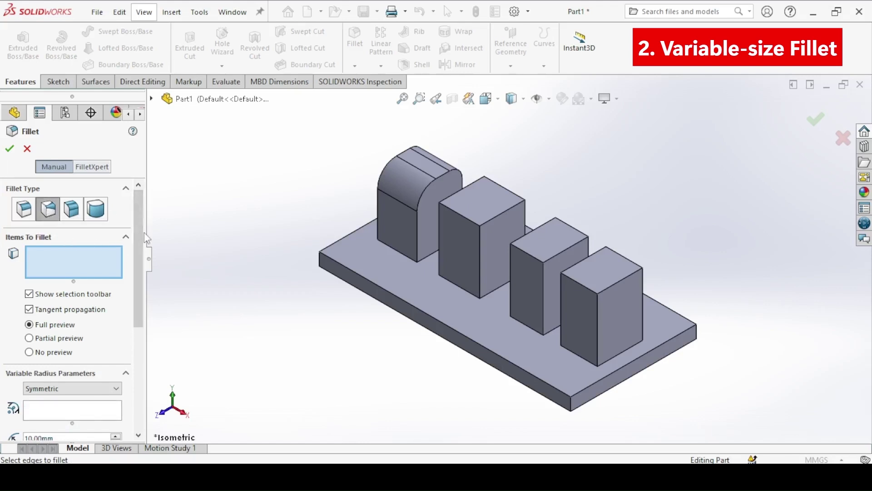
left_click(464, 222)
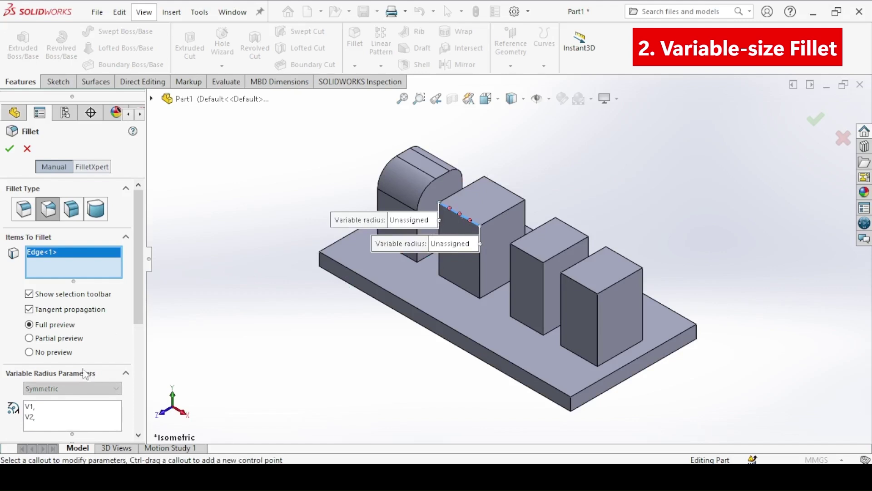
left_click(47, 409)
left_click(42, 418)
left_click(37, 406)
left_click(39, 414)
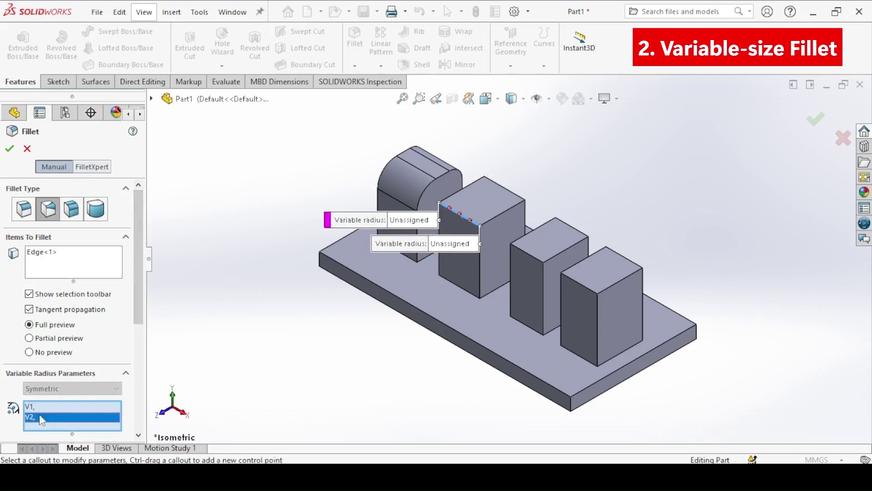
- Assign the variable fillet a 10 mm radius at vertex V1 and 20 mm at vertex V2
left_click(37, 407)
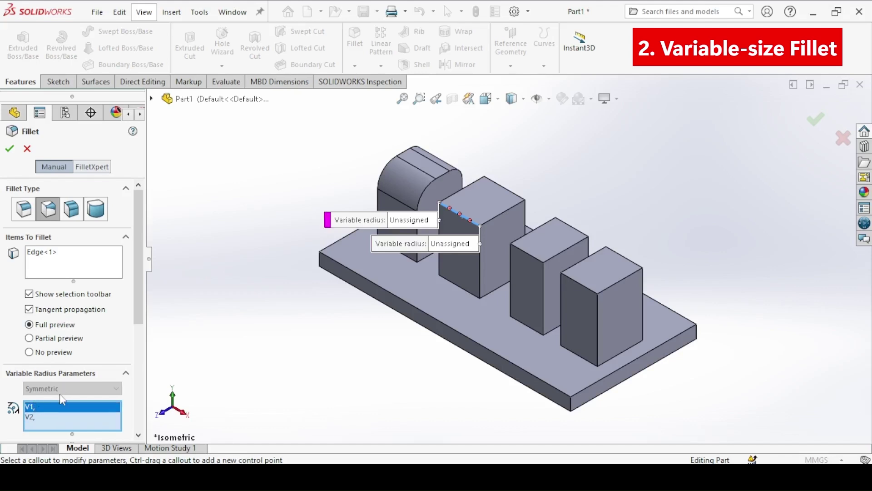
scroll(138, 329, "down", 3)
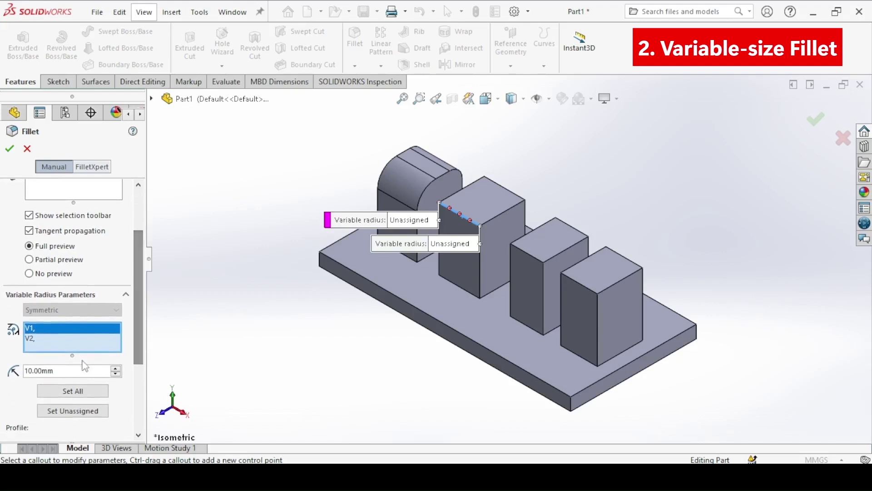
left_click(72, 372)
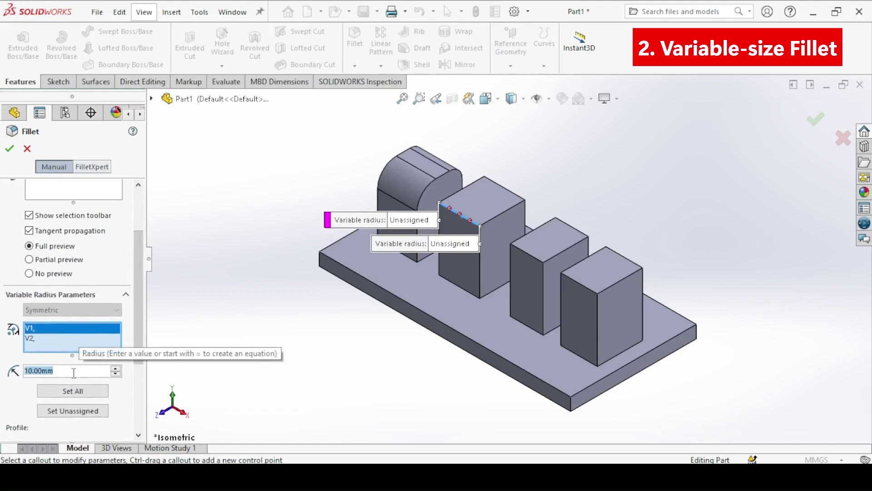
key("Return")
left_click(40, 340)
type("20")
key("Return")
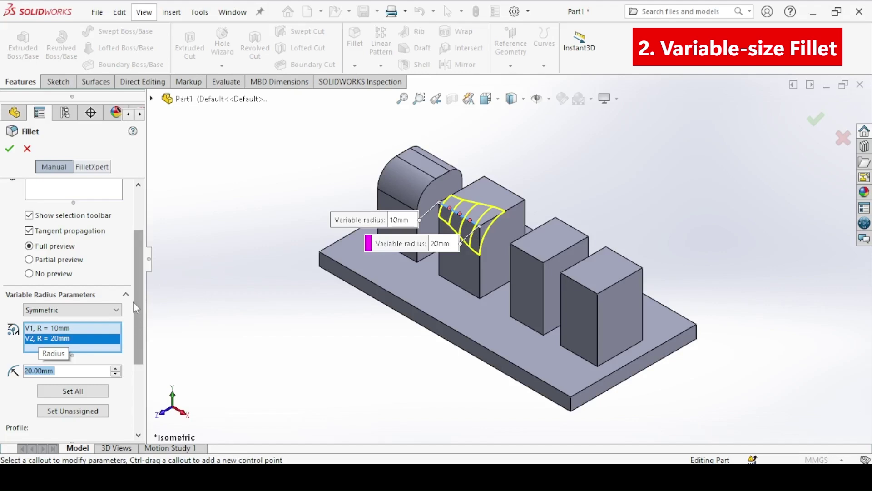
- Try the straight transition on the variable fillet and switch back to smooth transition
scroll(134, 291, "down", 3)
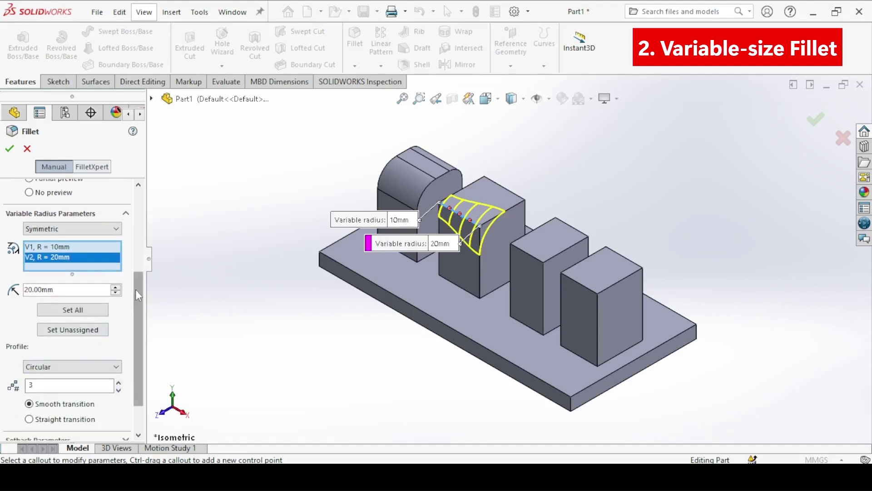
scroll(137, 290, "down", 2)
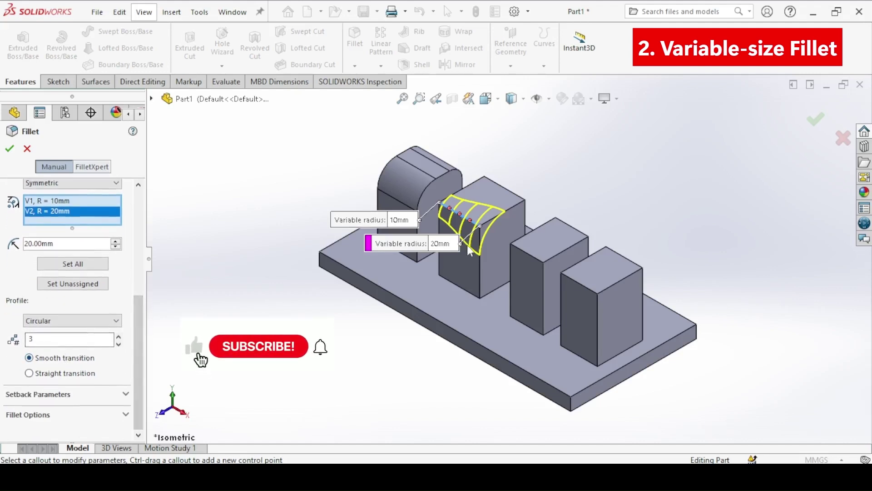
left_click(29, 373)
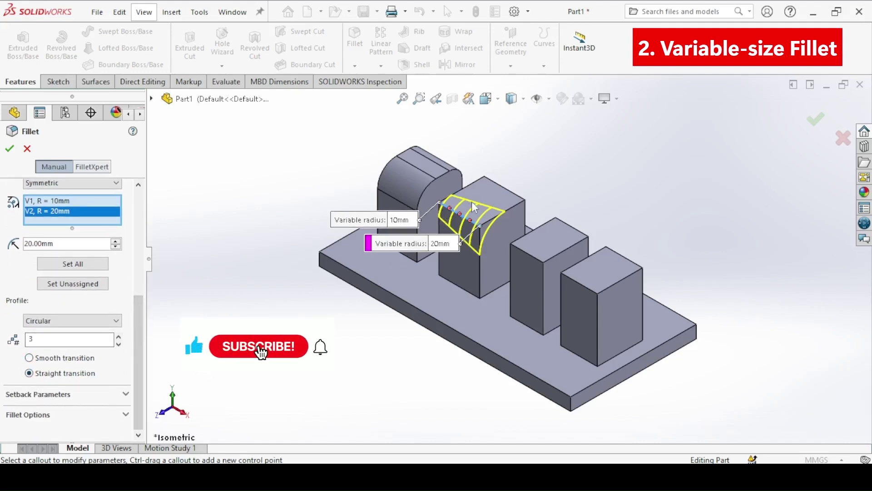
left_click(29, 357)
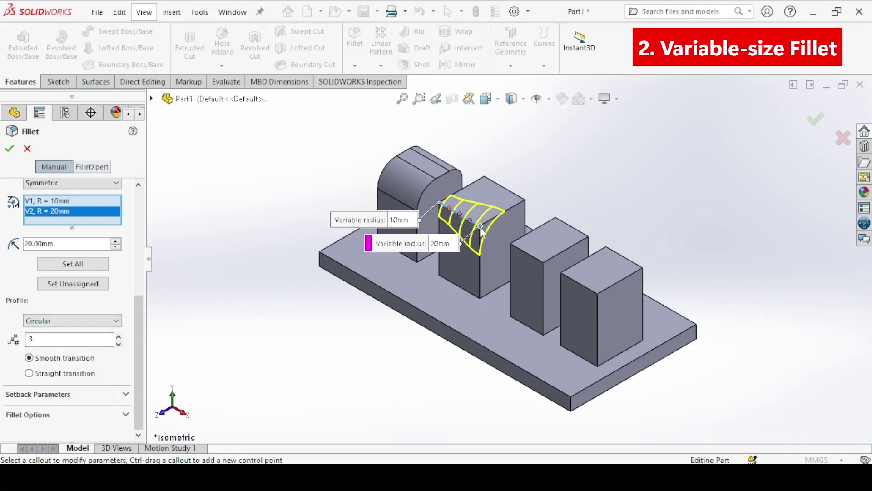
- Set the variable fillet's number of control points to 5 and create the fillet
double_click(70, 340)
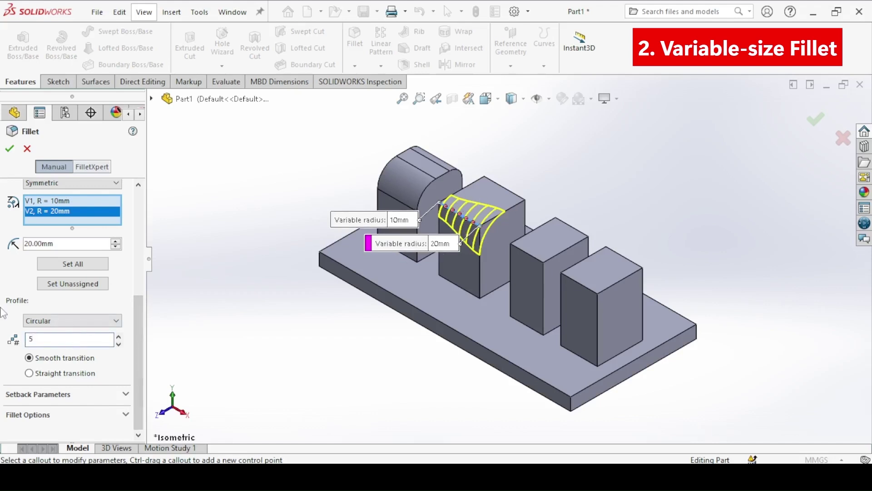
scroll(12, 236, "up", 4)
scroll(12, 181, "down", 1)
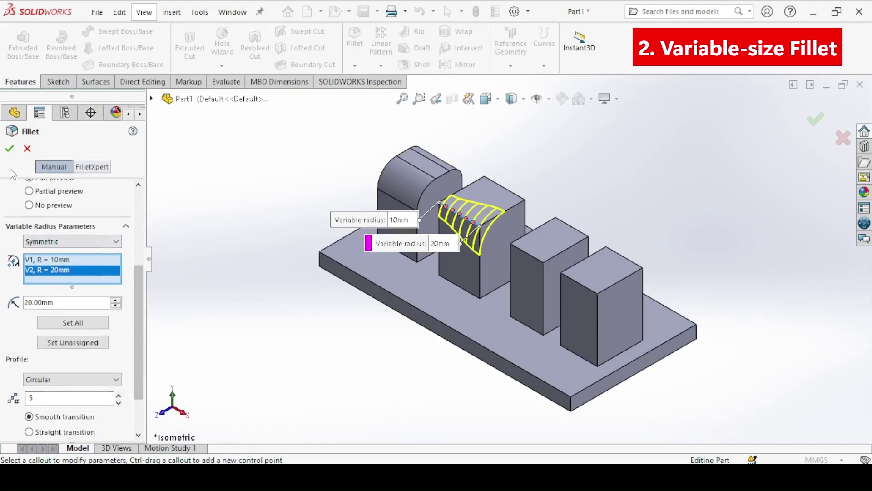
left_click(9, 148)
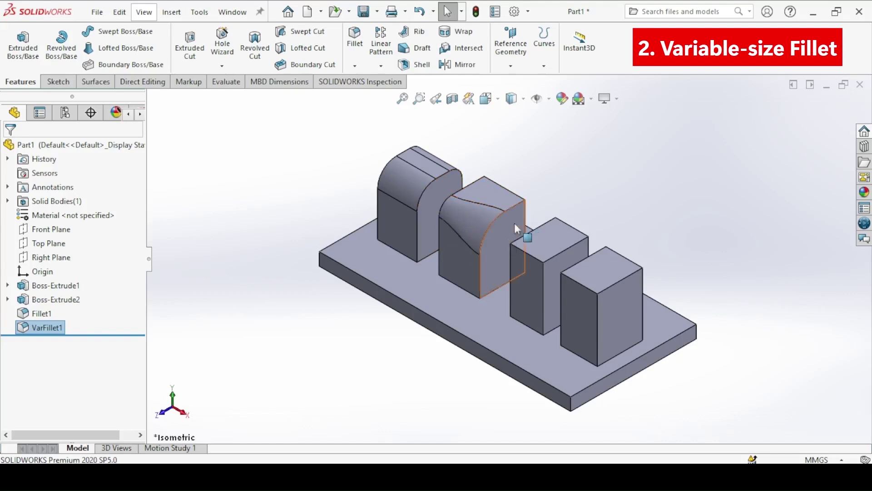
- Start a face fillet on the third block with its top face as face set 1 and its front face as face set 2
left_click(355, 39)
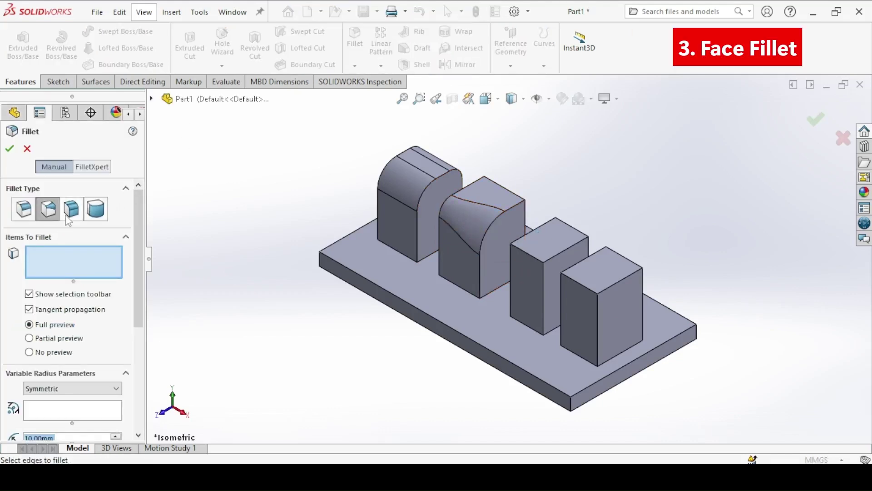
left_click(72, 214)
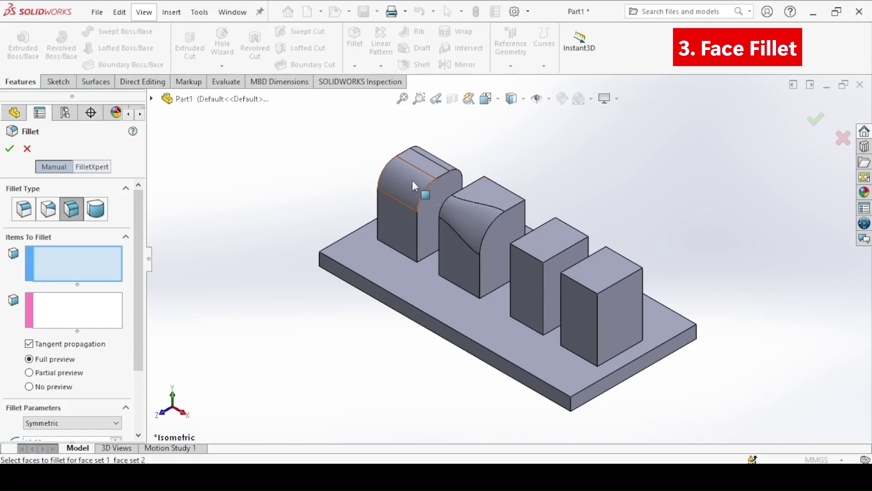
left_click(517, 255)
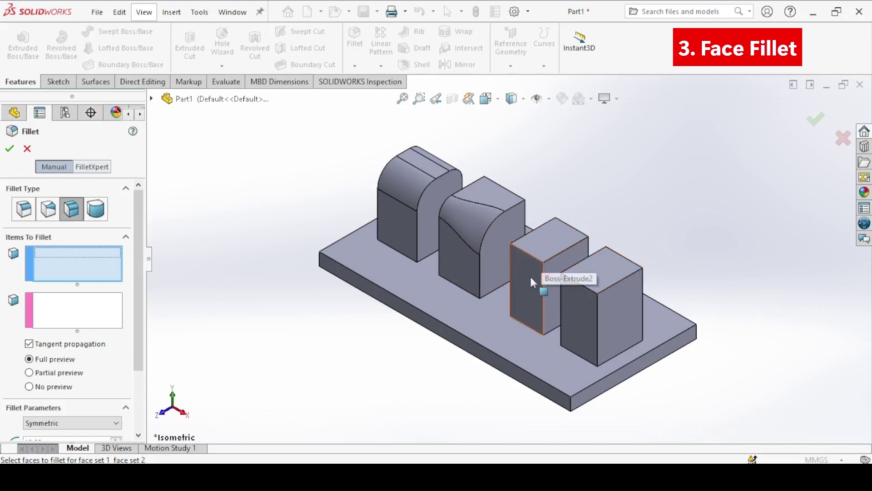
left_click(538, 241)
left_click(81, 324)
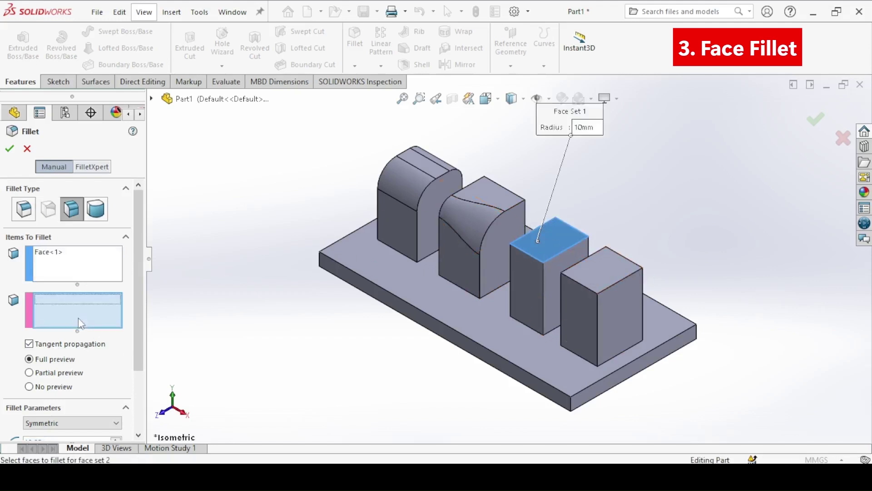
left_click(524, 267)
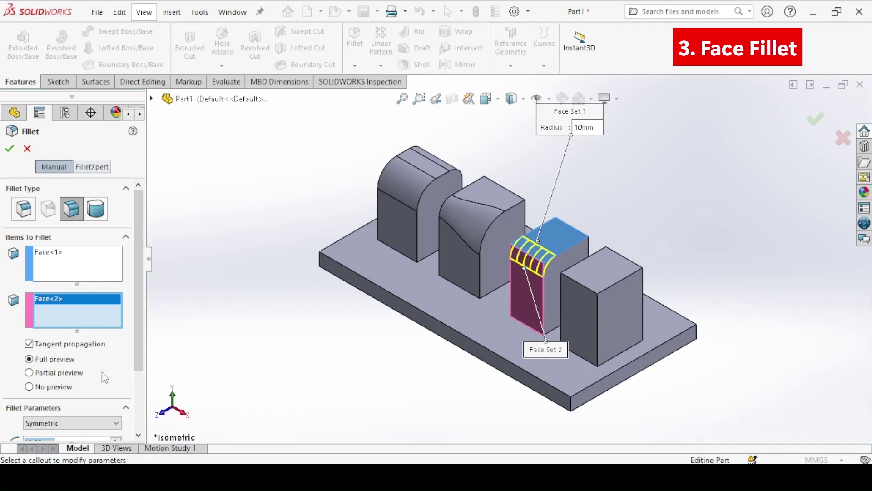
- Set the face fillet's radius to 15 mm and create the fillet
scroll(137, 342, "down", 3)
left_click(78, 379)
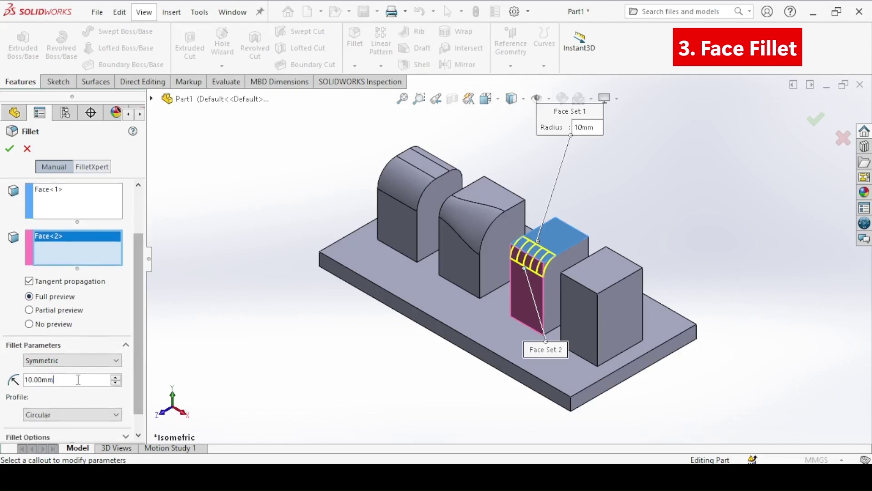
type("15")
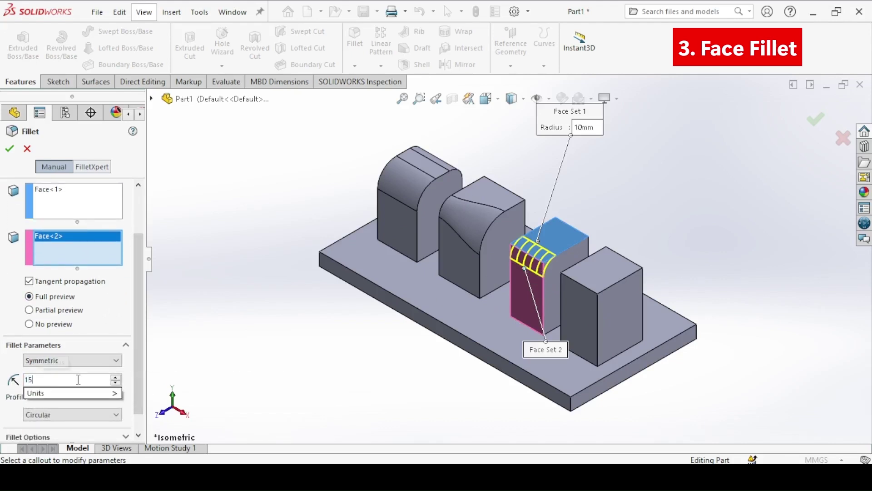
key("Return")
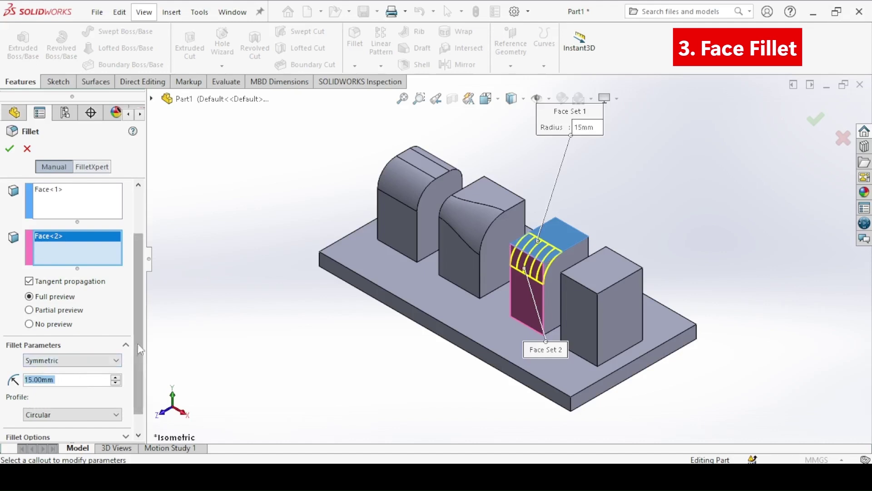
scroll(138, 318, "down", 1)
left_click(10, 148)
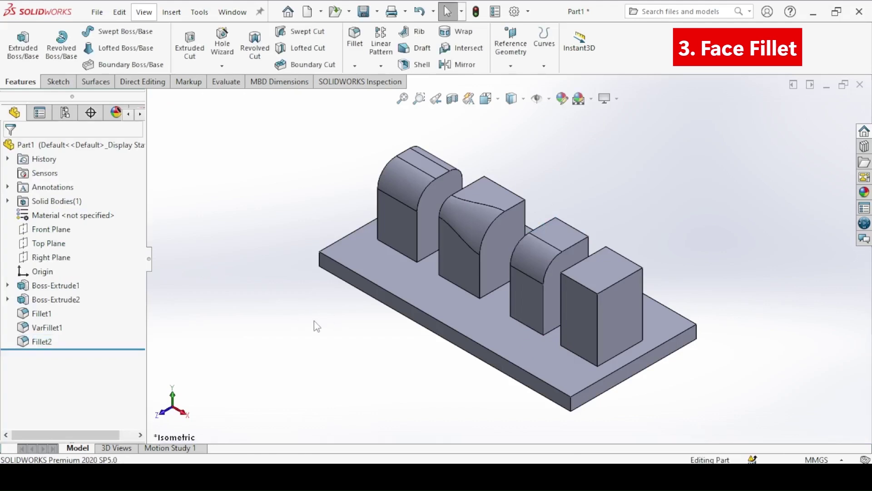
- Start a full round fillet on the fourth block with its front face as side face set 1
left_click(357, 39)
left_click(94, 211)
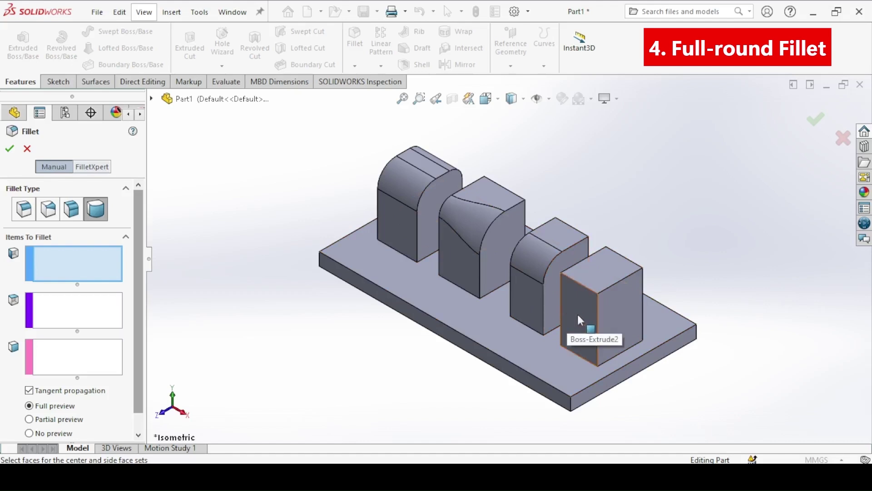
middle_click_drag(614, 297, 580, 288)
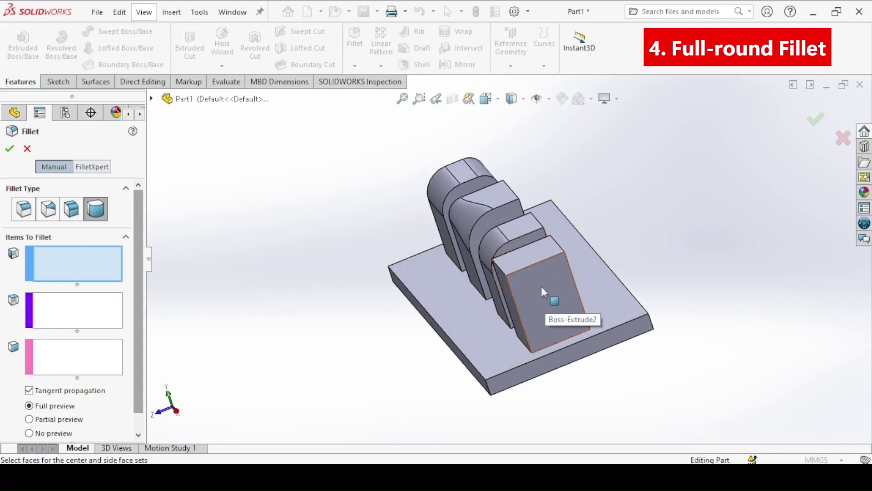
middle_click_drag(538, 266, 538, 269)
key("ctrl+7")
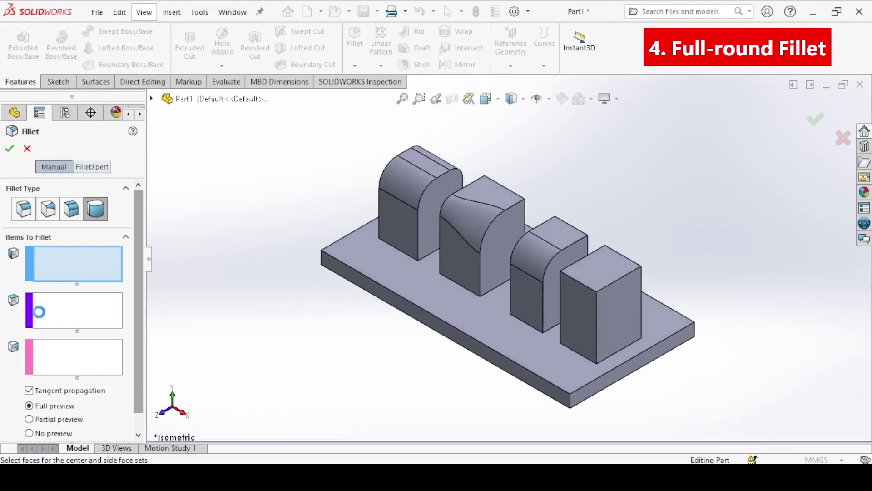
left_click(577, 292)
- Assign the fourth block's top face as the center face set and its back face as side face set 2
left_click(60, 317)
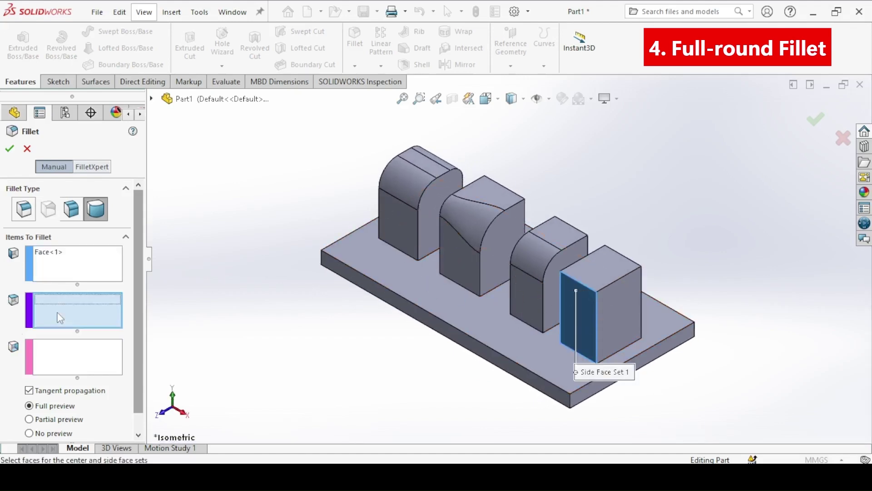
left_click(605, 276)
left_click(59, 369)
middle_click_drag(321, 276, 407, 304)
left_click(496, 312)
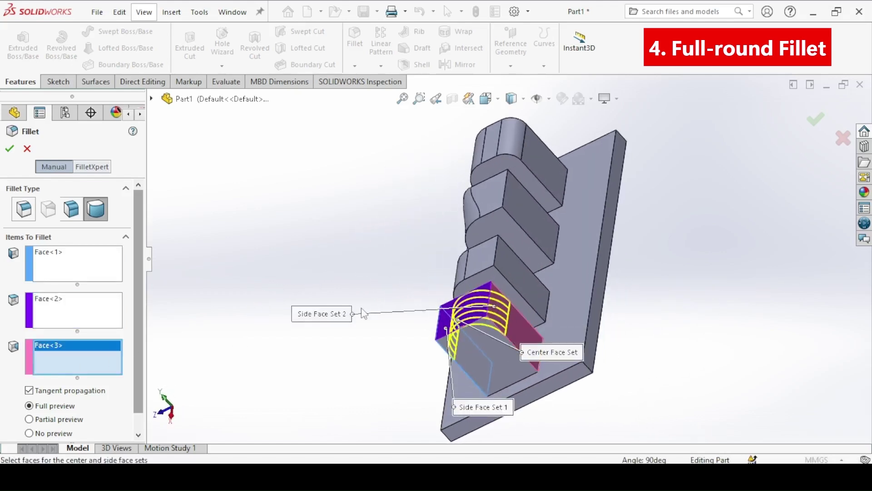
- Check the full round fillet's preview on the fourth block, create the fillet and return to the isometric view
middle_click_drag(329, 357, 518, 307)
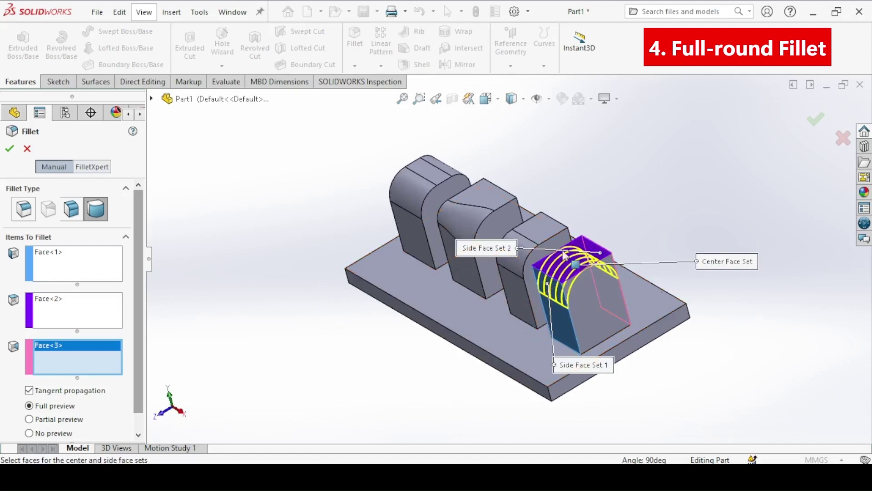
scroll(91, 319, "down", 1)
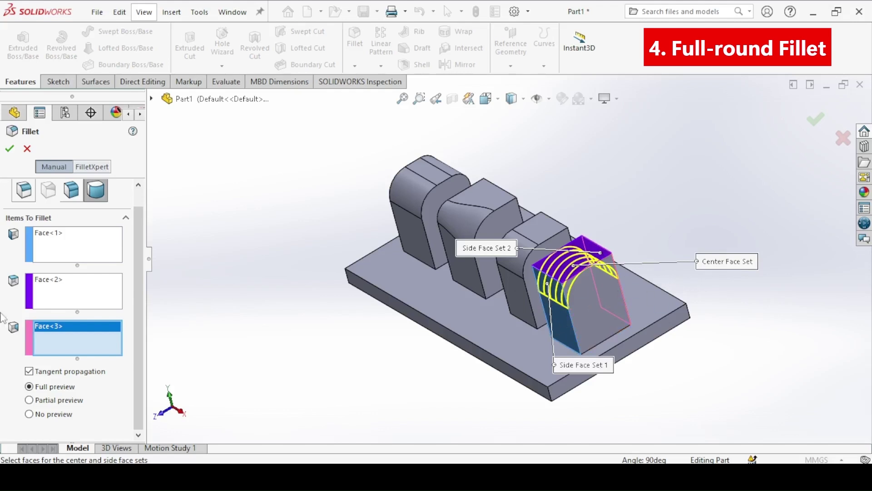
scroll(135, 247, "up", 1)
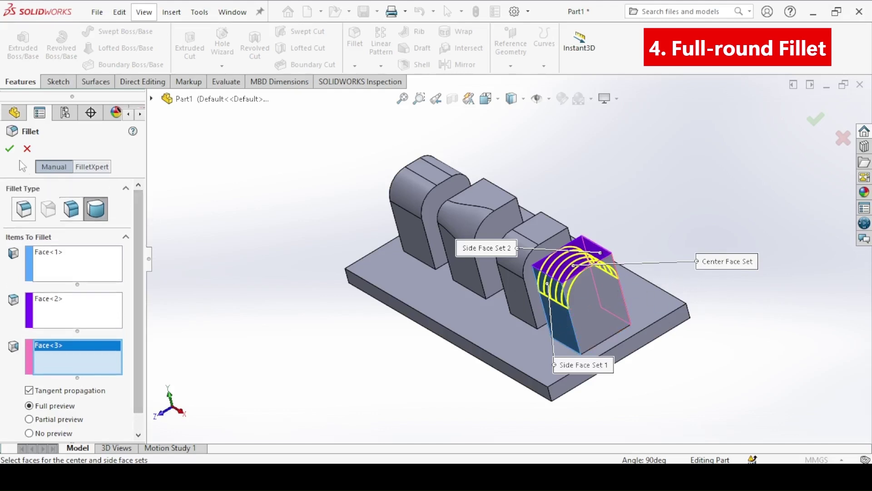
left_click(9, 148)
key("ctrl+7")
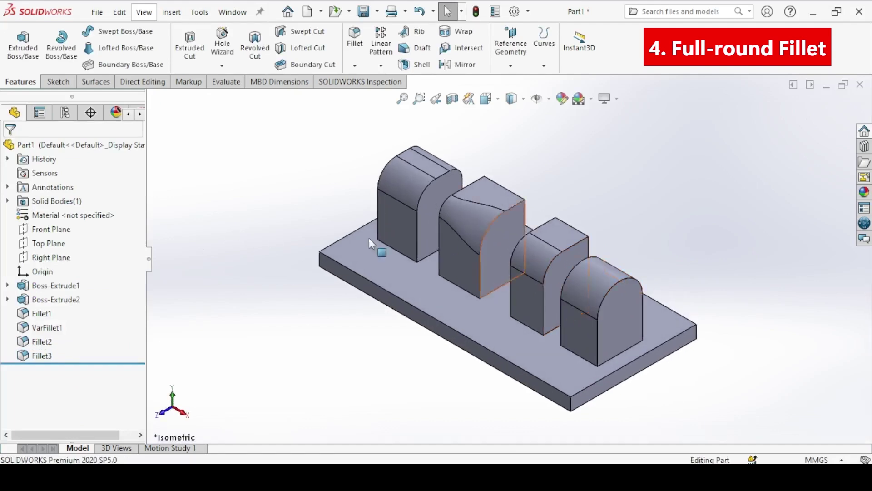